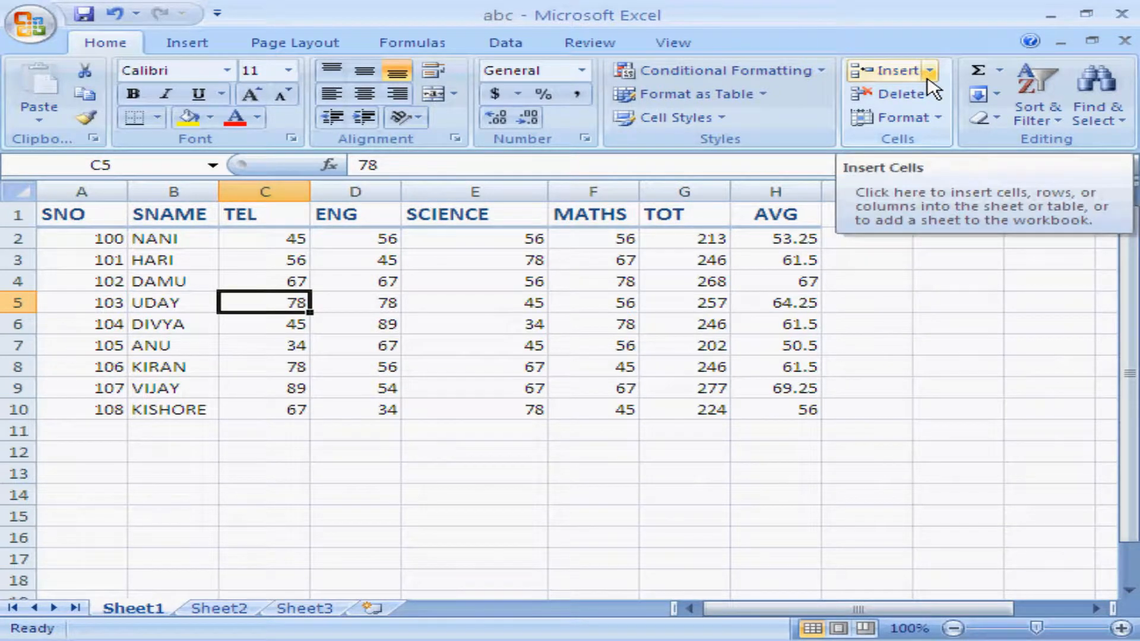
# Insert a blank cell at C5, shifting the existing TEL column cells down
pyautogui.click(933, 73)
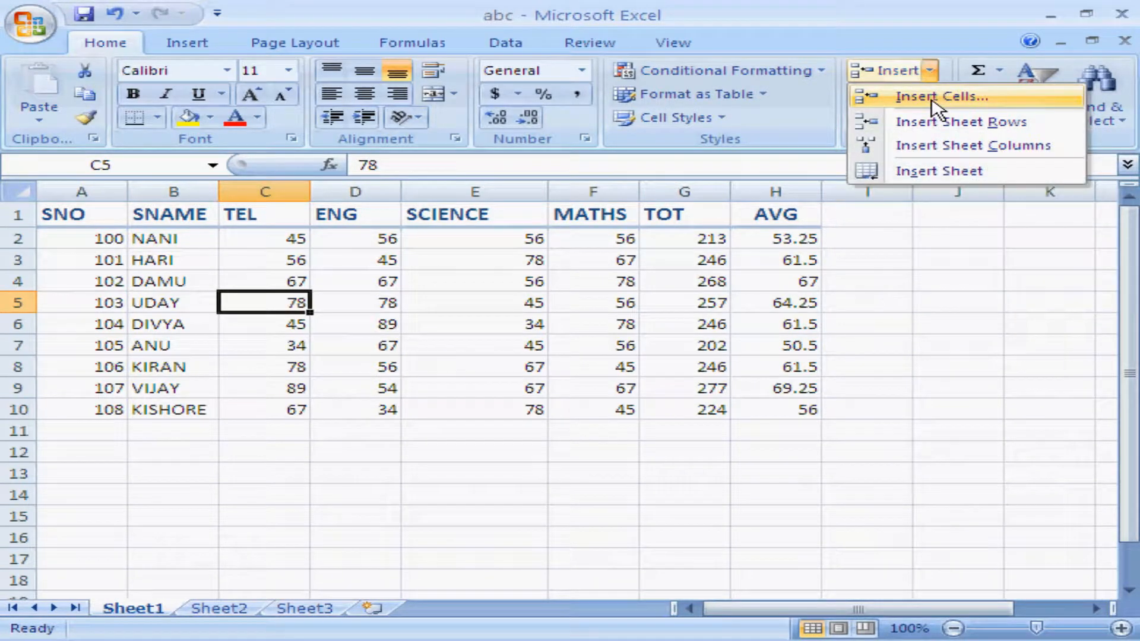
pyautogui.click(934, 100)
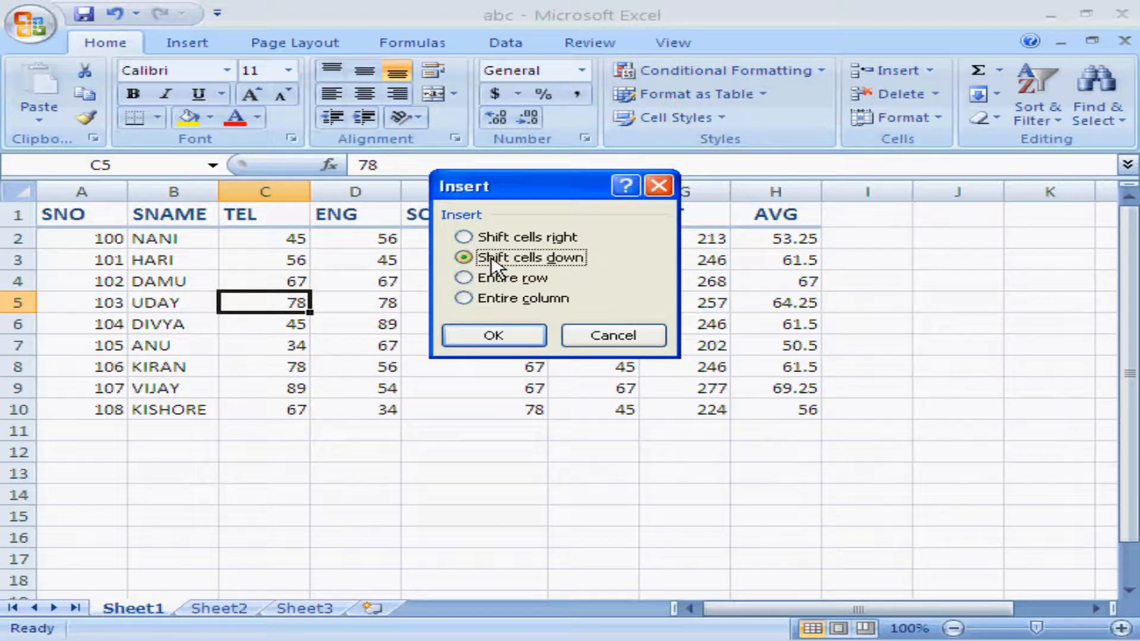
pyautogui.click(515, 336)
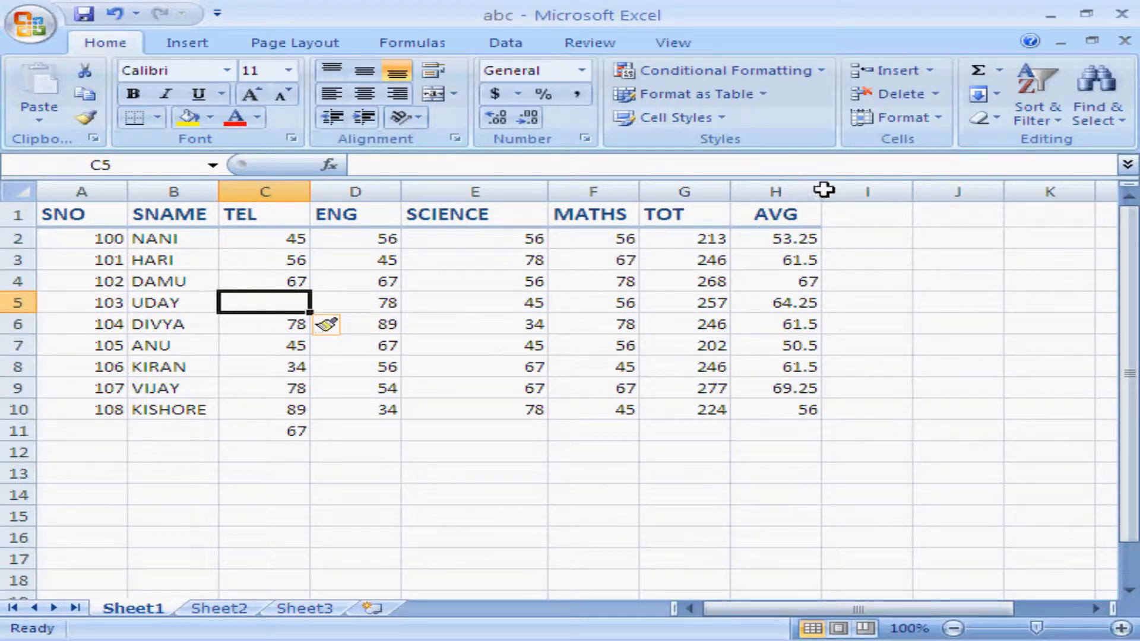
pyautogui.click(930, 71)
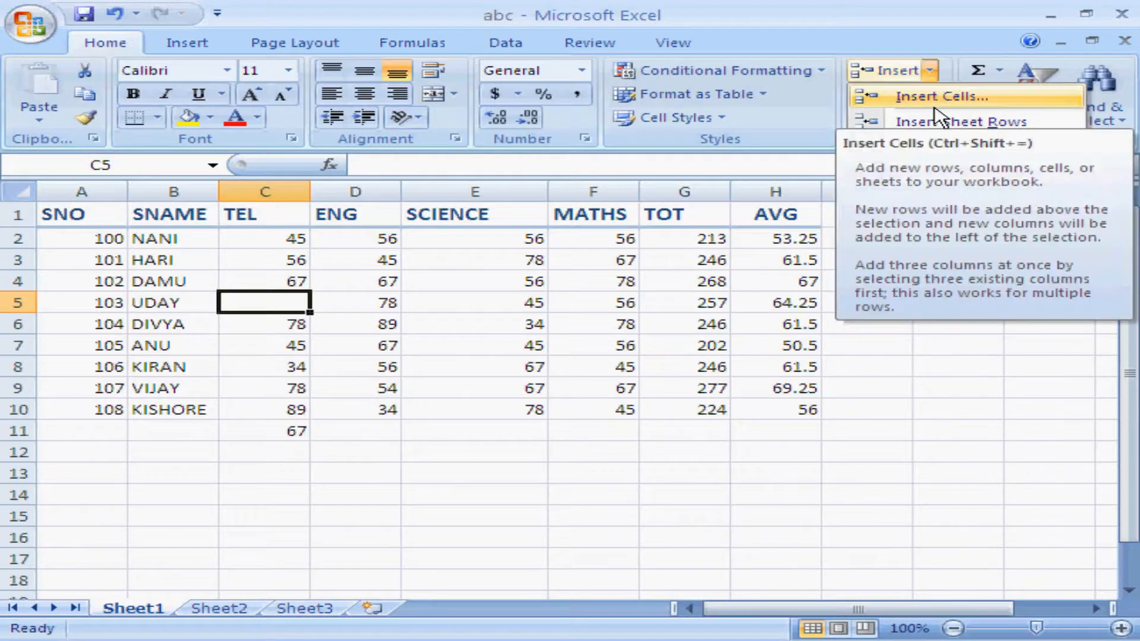
pyautogui.click(937, 104)
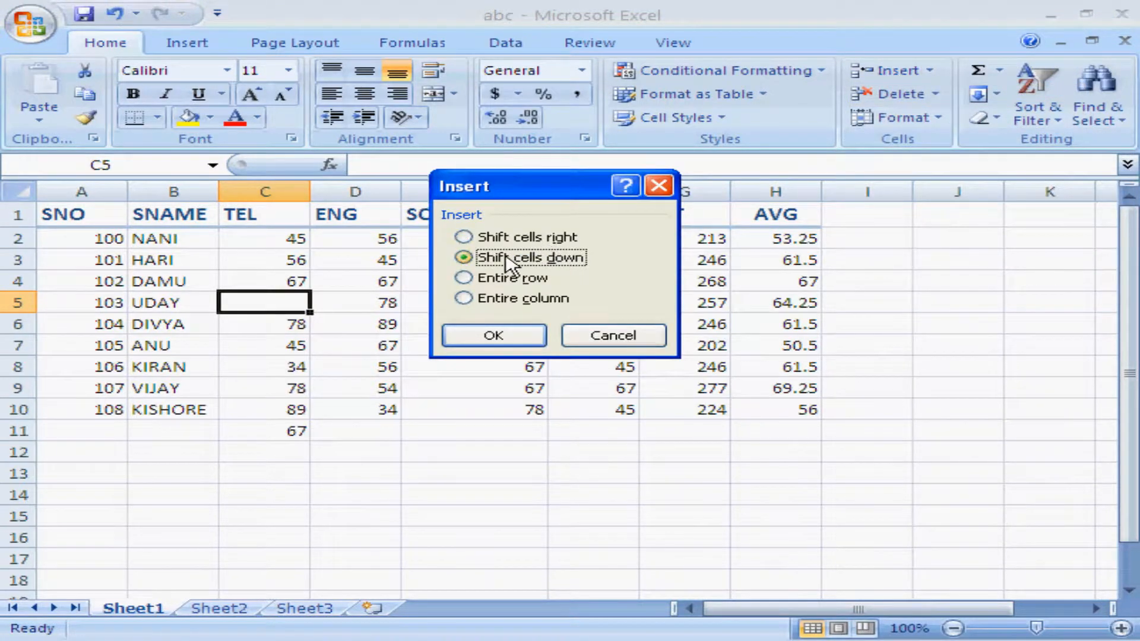
pyautogui.click(587, 336)
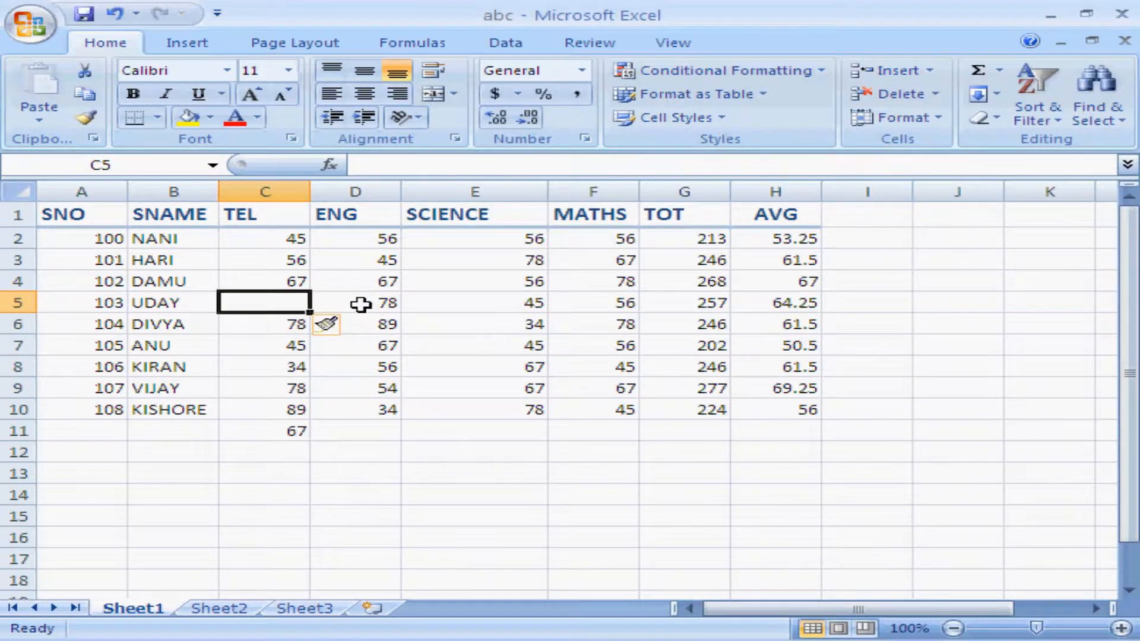
# Insert a blank cell at D5 in the ENG column, shifting the existing cells of that row right
pyautogui.click(369, 303)
pyautogui.click(914, 71)
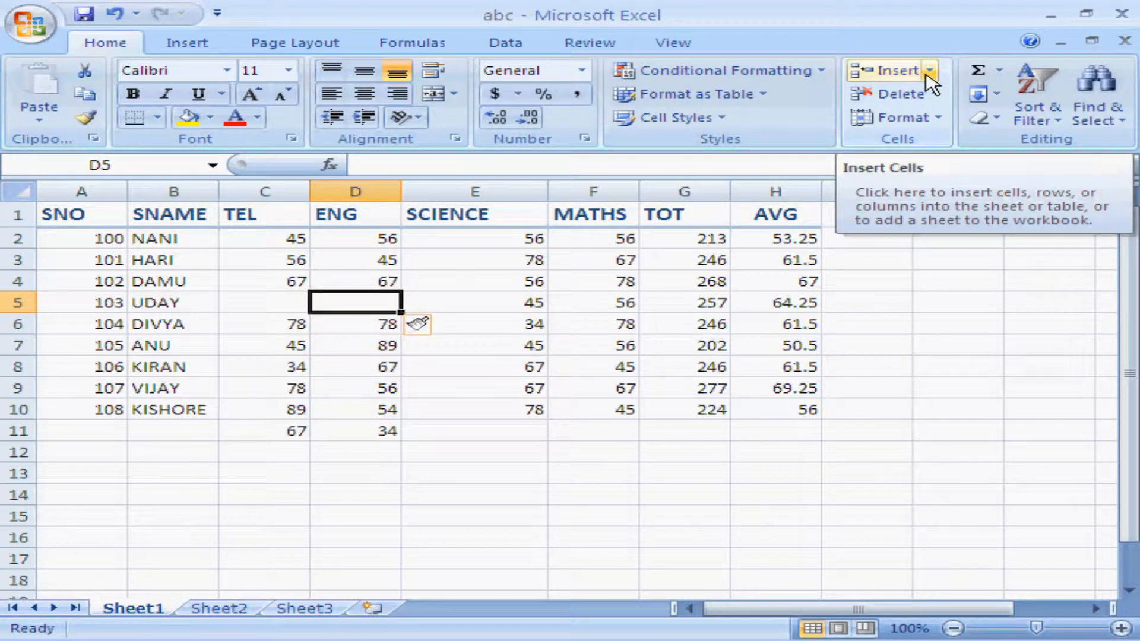
pyautogui.hotkey('ctrl', 'z')
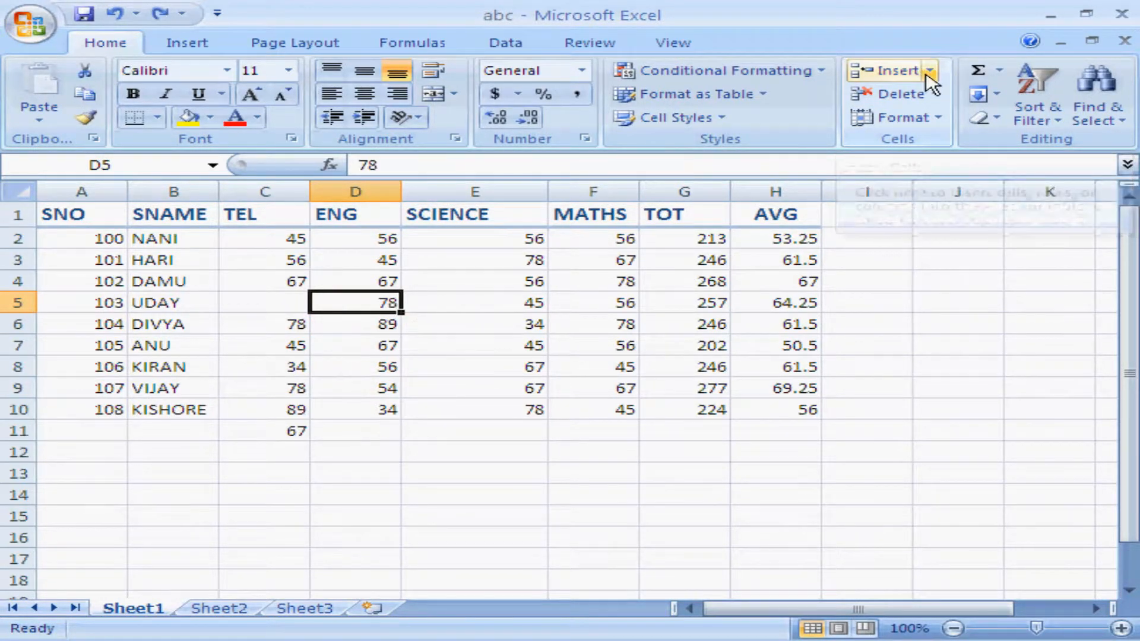
pyautogui.click(930, 71)
pyautogui.click(942, 96)
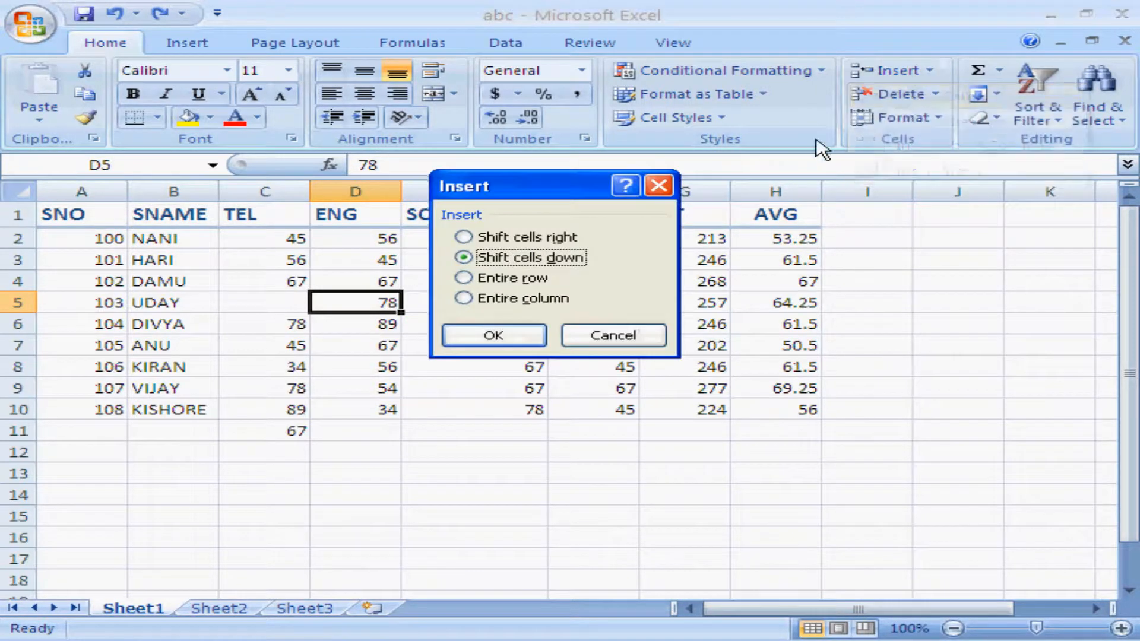
pyautogui.click(555, 238)
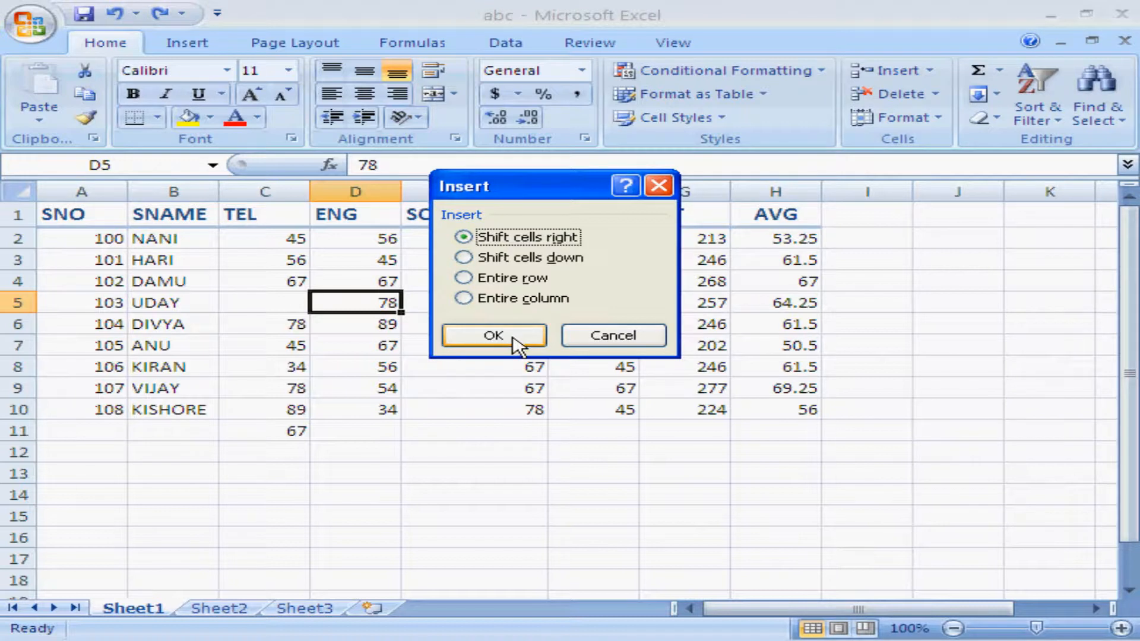
pyautogui.click(493, 336)
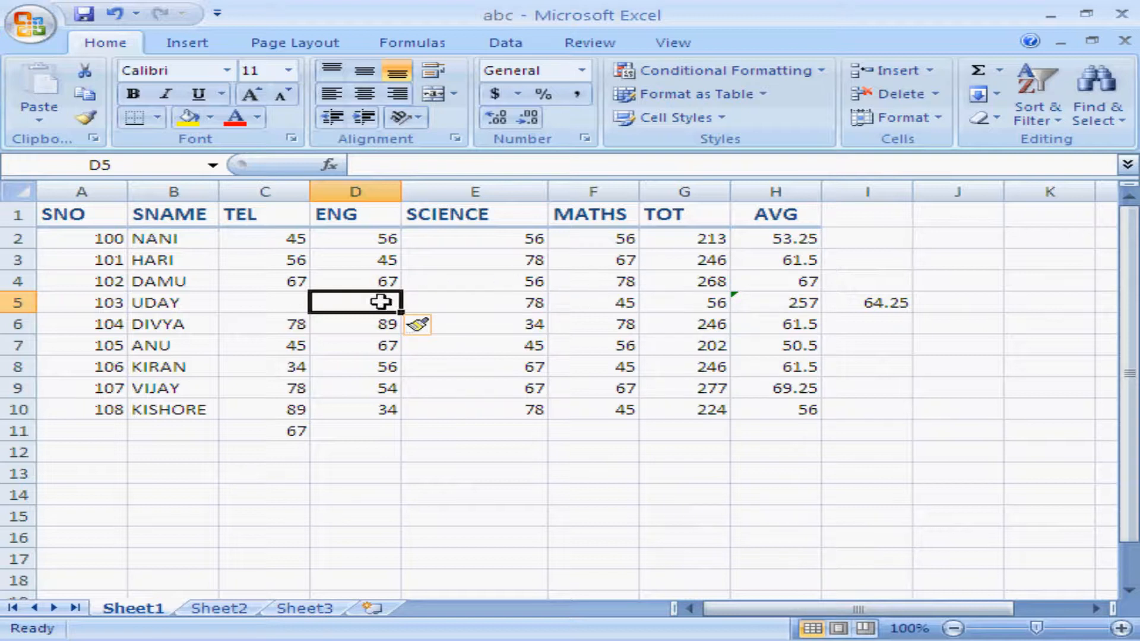
pyautogui.click(932, 74)
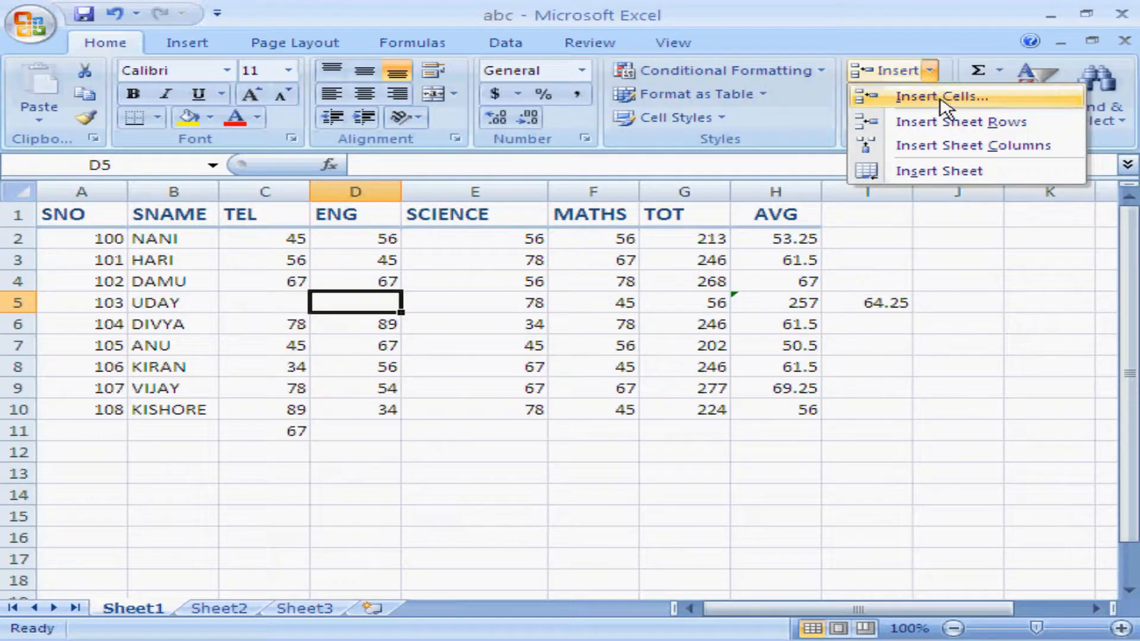
pyautogui.click(942, 102)
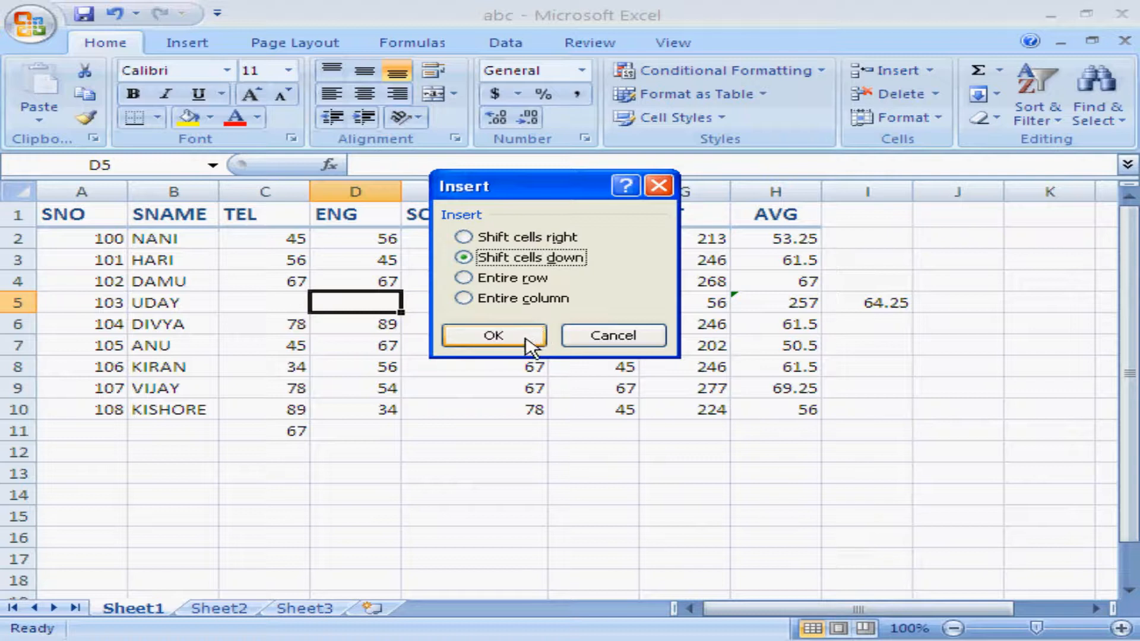
pyautogui.click(630, 339)
# Insert a blank sheet row and a blank sheet column at cell D5
pyautogui.click(930, 71)
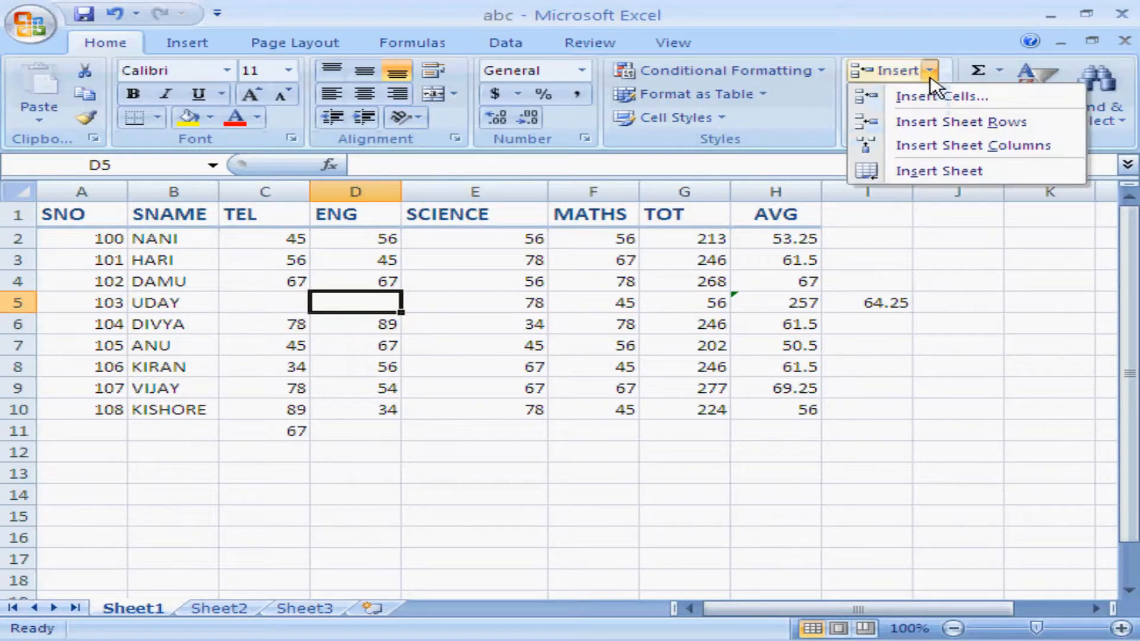
pyautogui.click(937, 123)
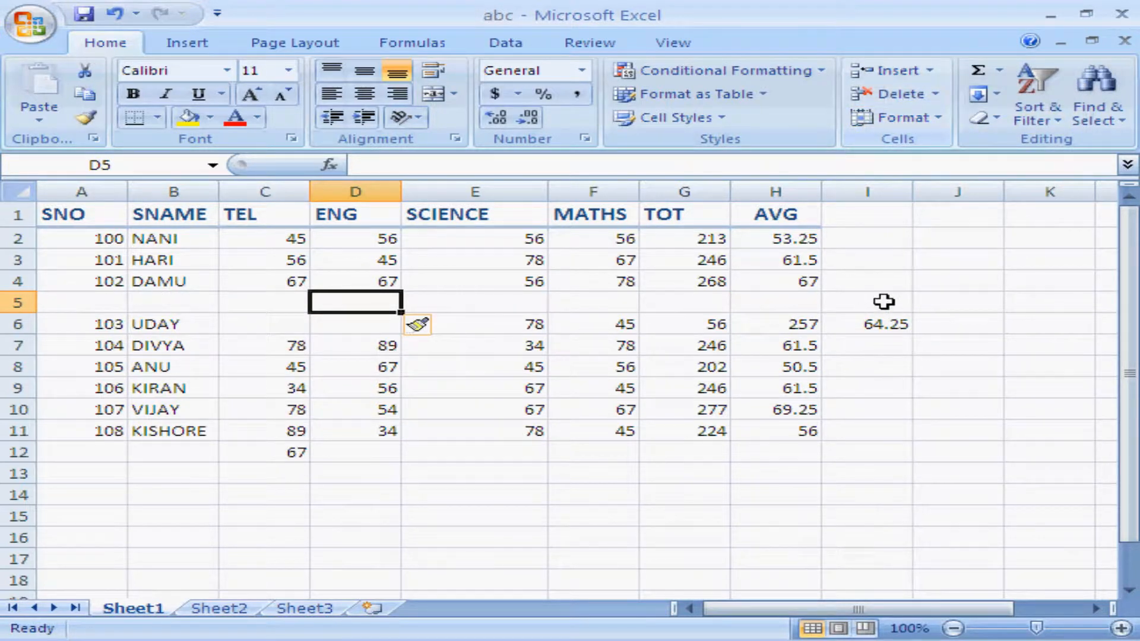
pyautogui.click(937, 95)
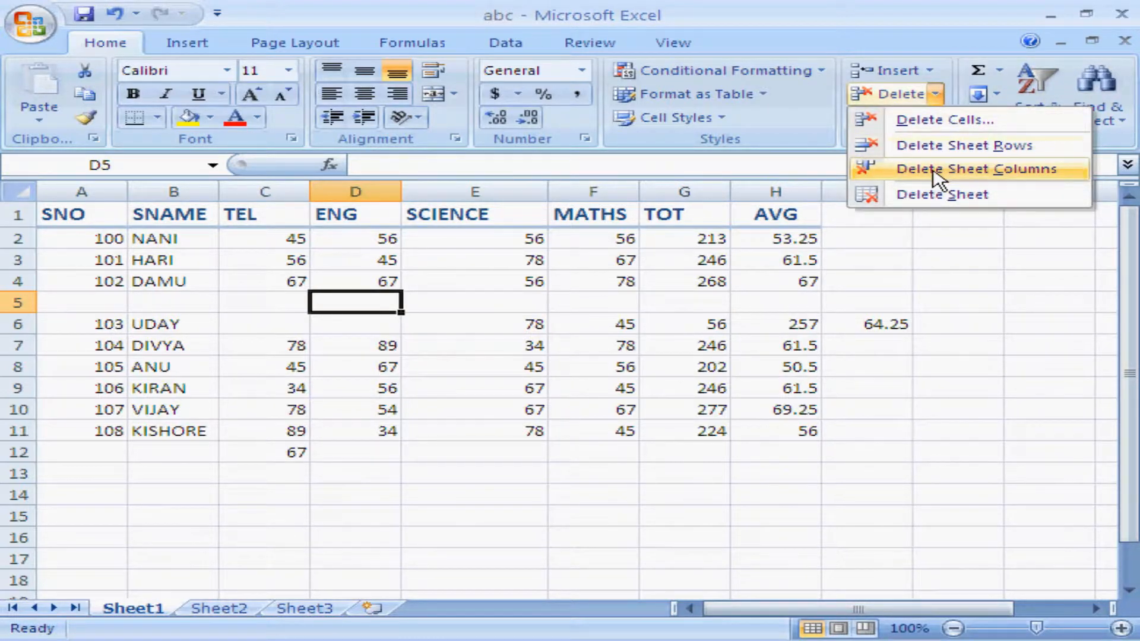
pyautogui.click(930, 70)
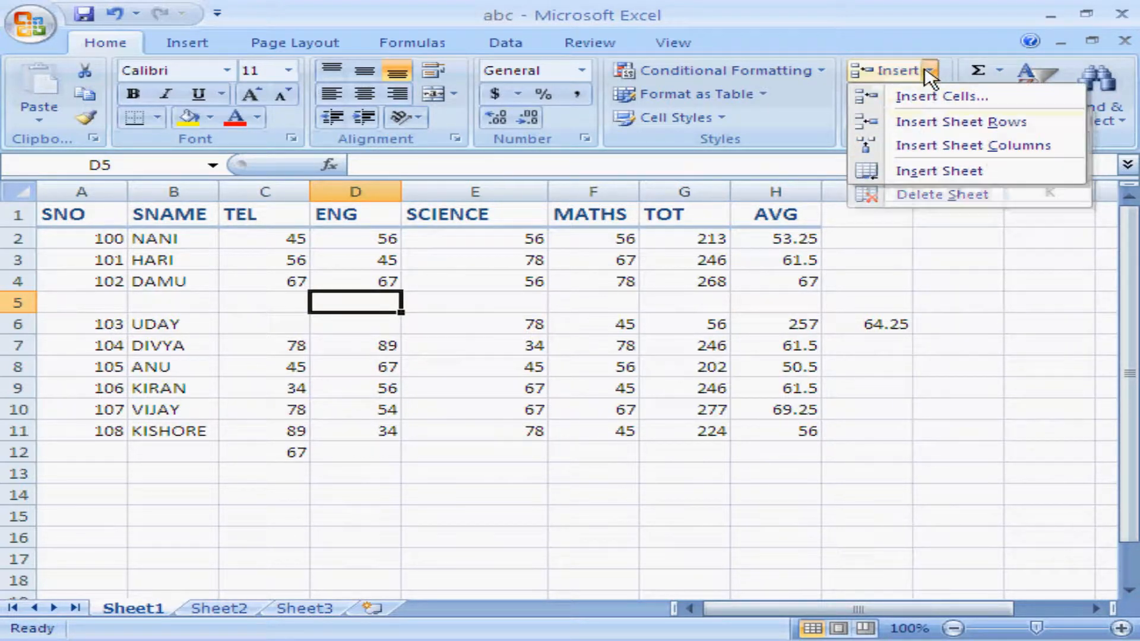
pyautogui.click(965, 146)
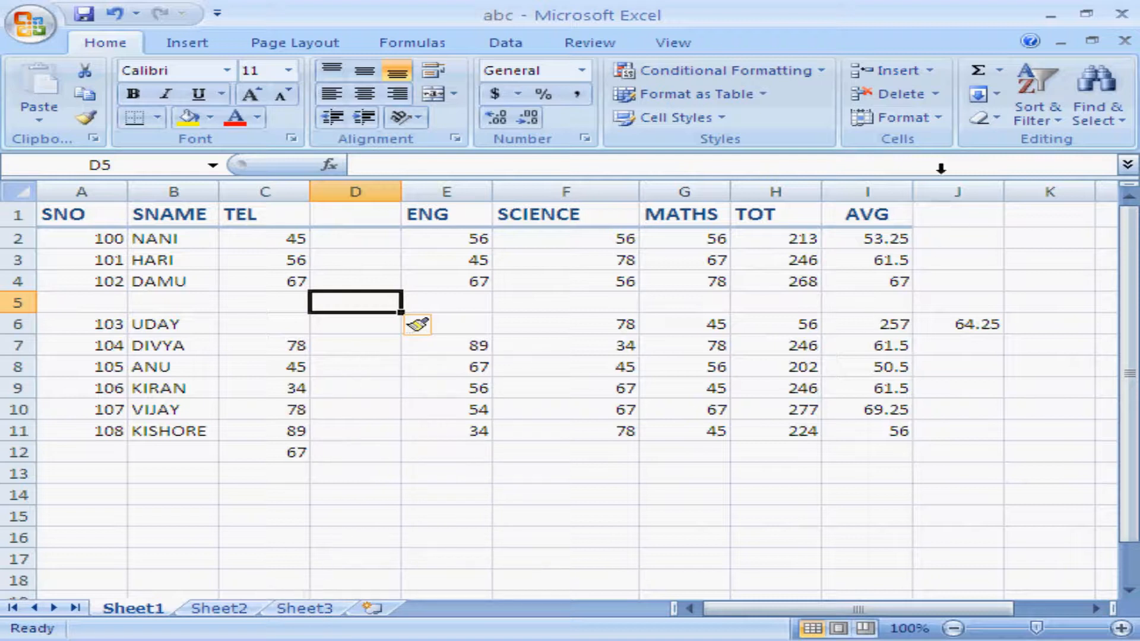
# Insert a new blank worksheet into the workbook and return to Sheet1
pyautogui.click(929, 70)
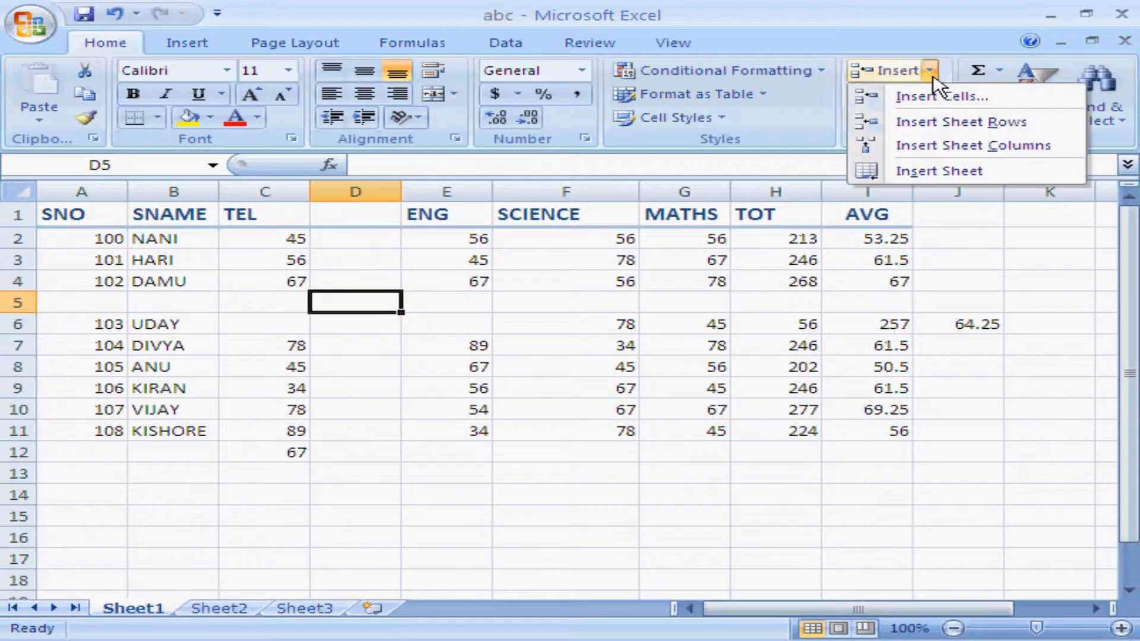
pyautogui.click(929, 173)
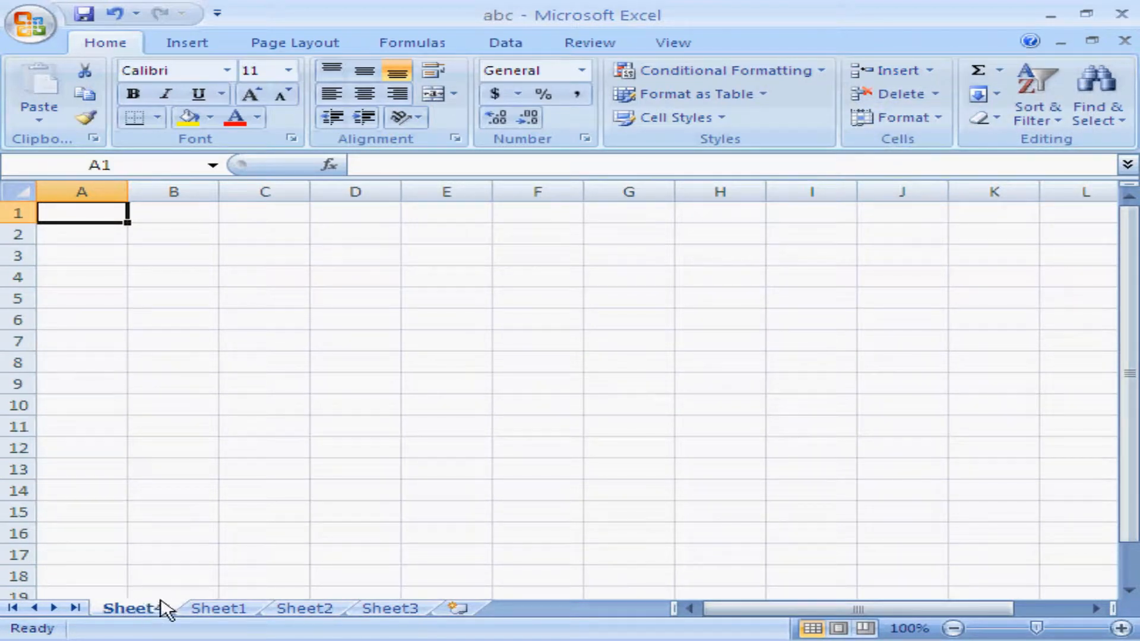
pyautogui.click(205, 610)
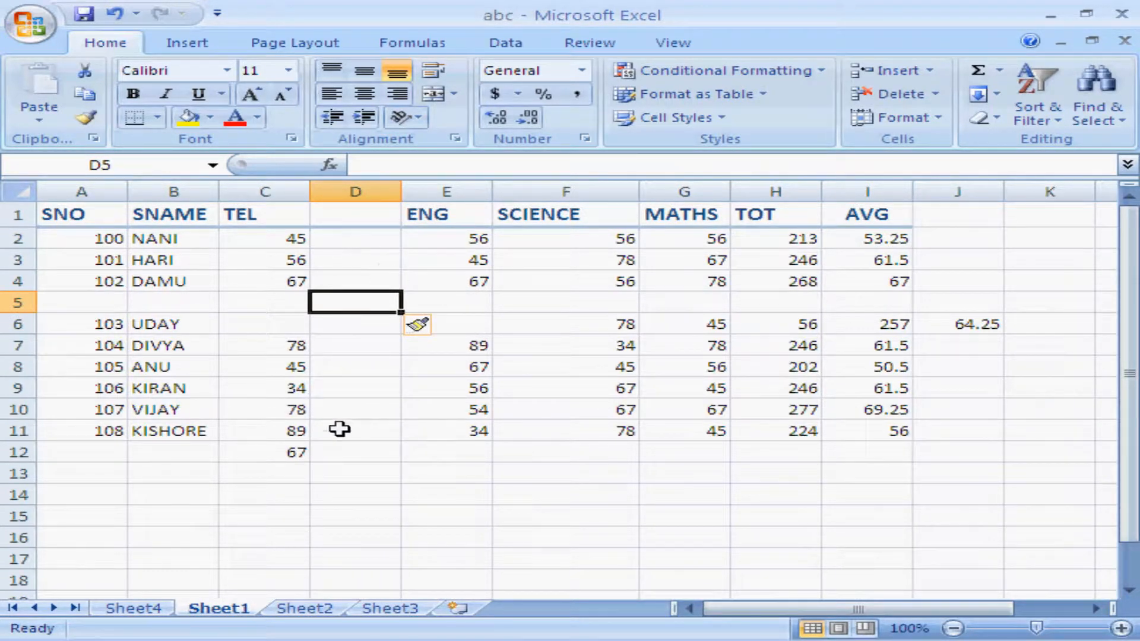
# Delete the empty cell C6 in the TEL column, shifting the cells below it up
pyautogui.click(935, 98)
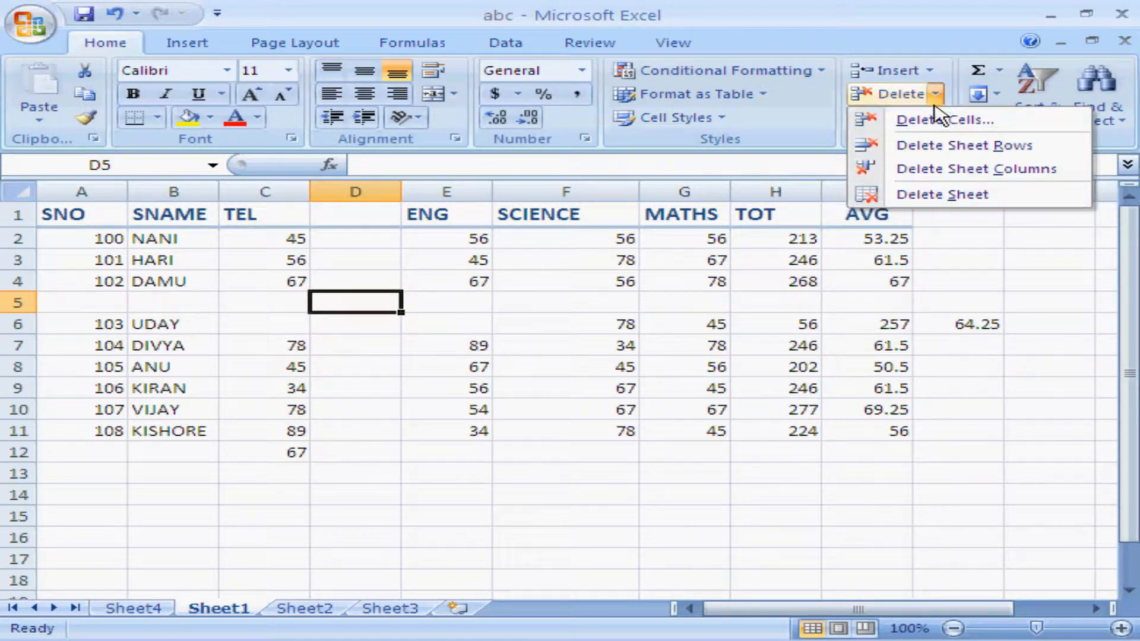
pyautogui.click(285, 326)
pyautogui.click(283, 321)
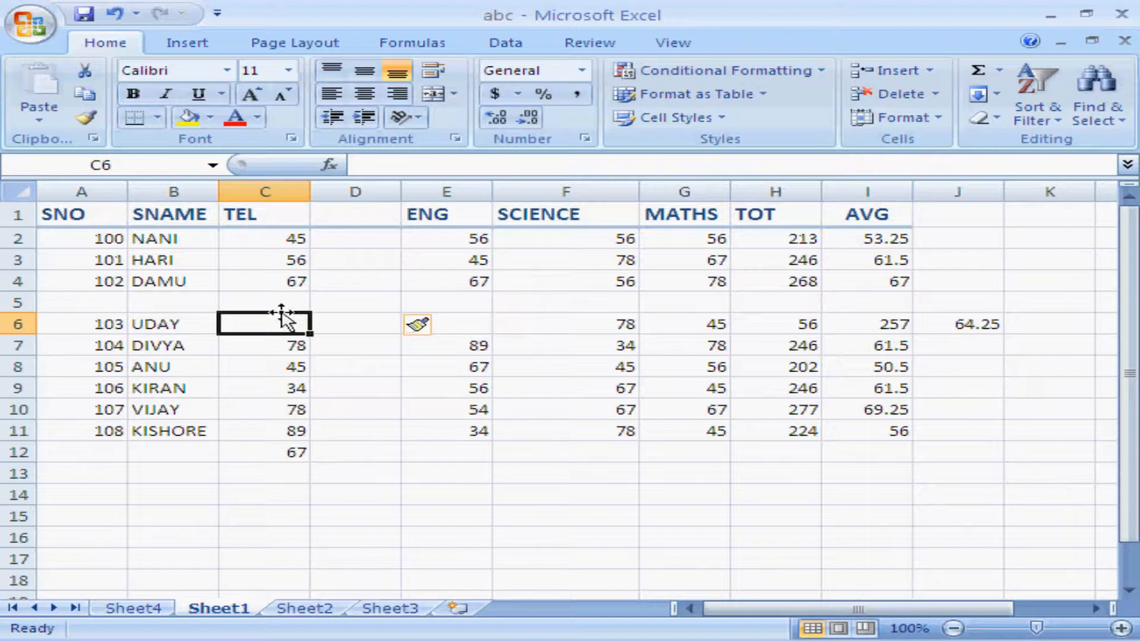
pyautogui.click(937, 95)
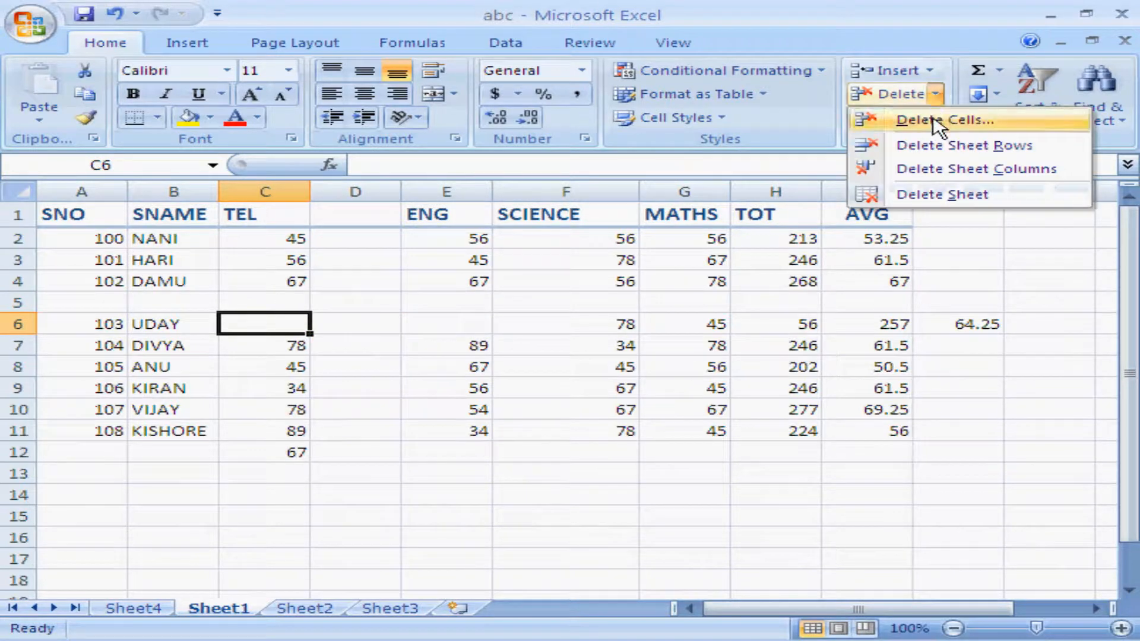
pyautogui.click(937, 121)
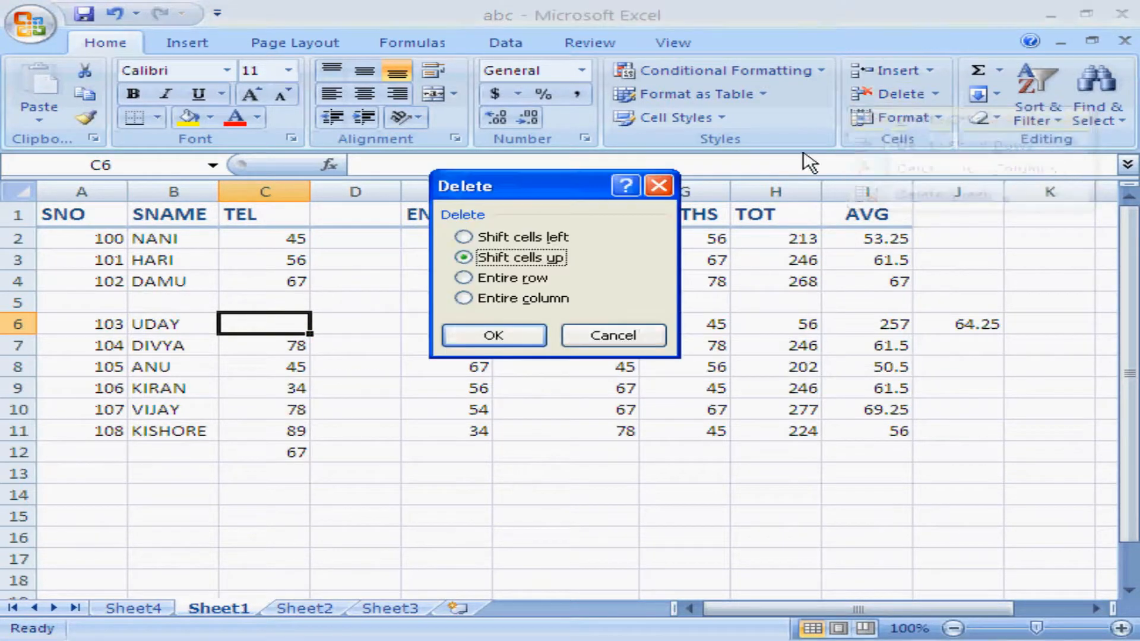
pyautogui.click(494, 336)
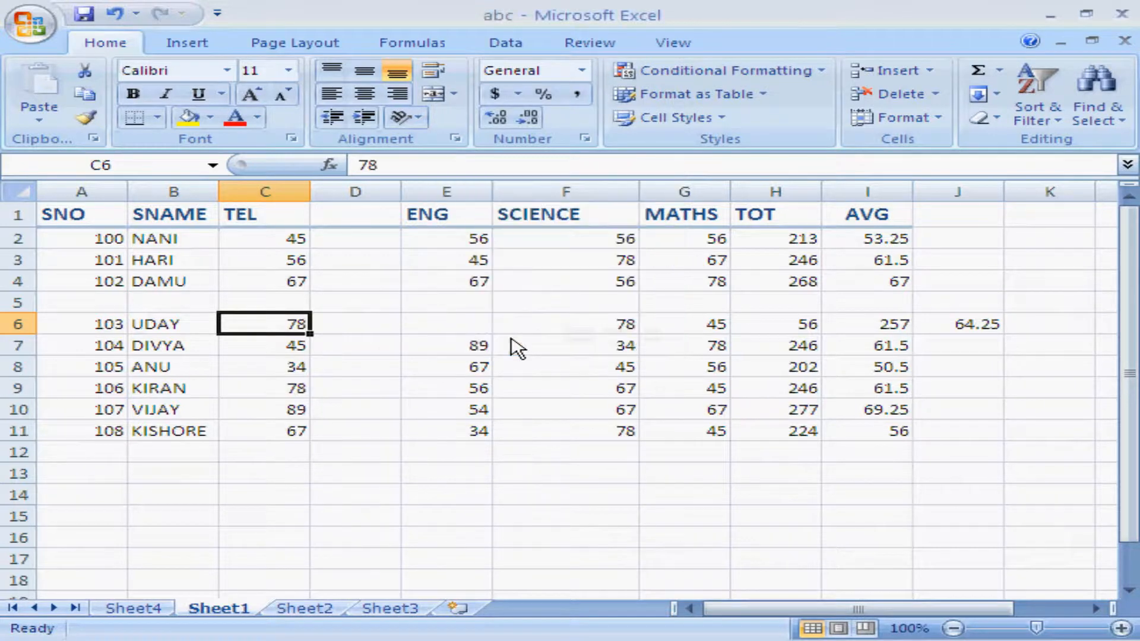
# Delete the empty cell E6 in the ENG column, shifting the rest of that row left
pyautogui.click(443, 323)
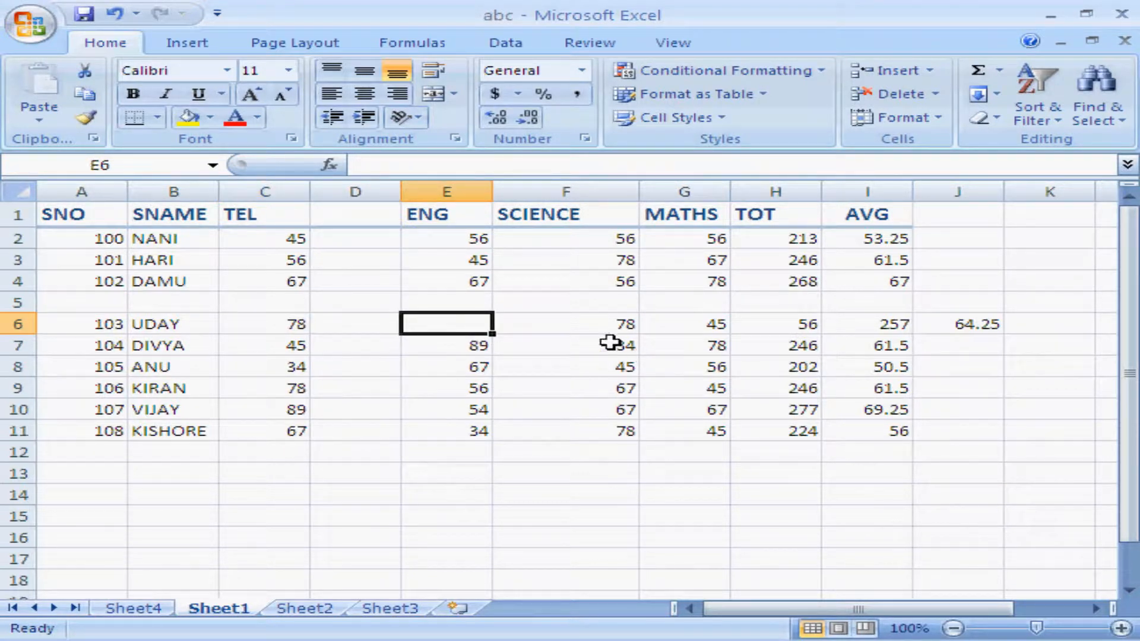
pyautogui.click(935, 94)
pyautogui.click(944, 120)
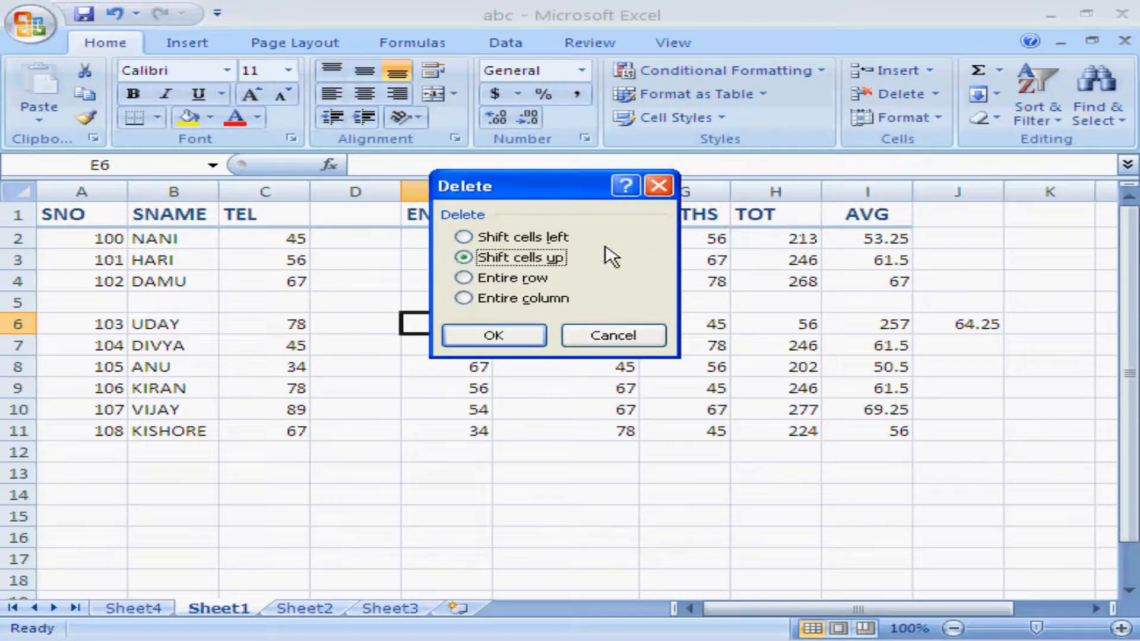
pyautogui.click(555, 239)
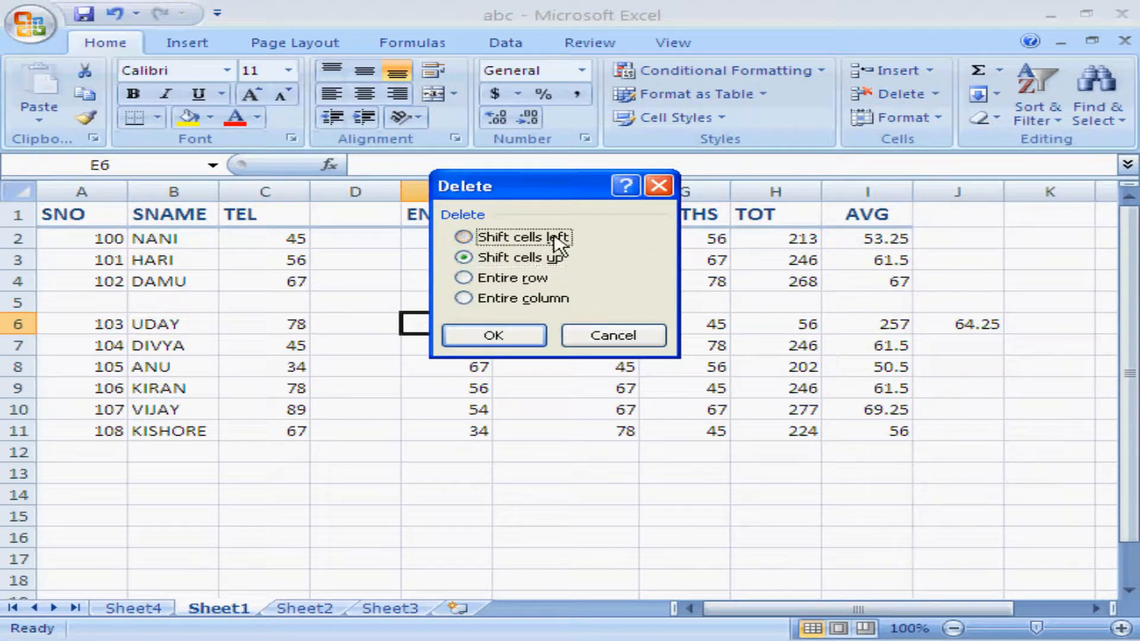
pyautogui.click(514, 339)
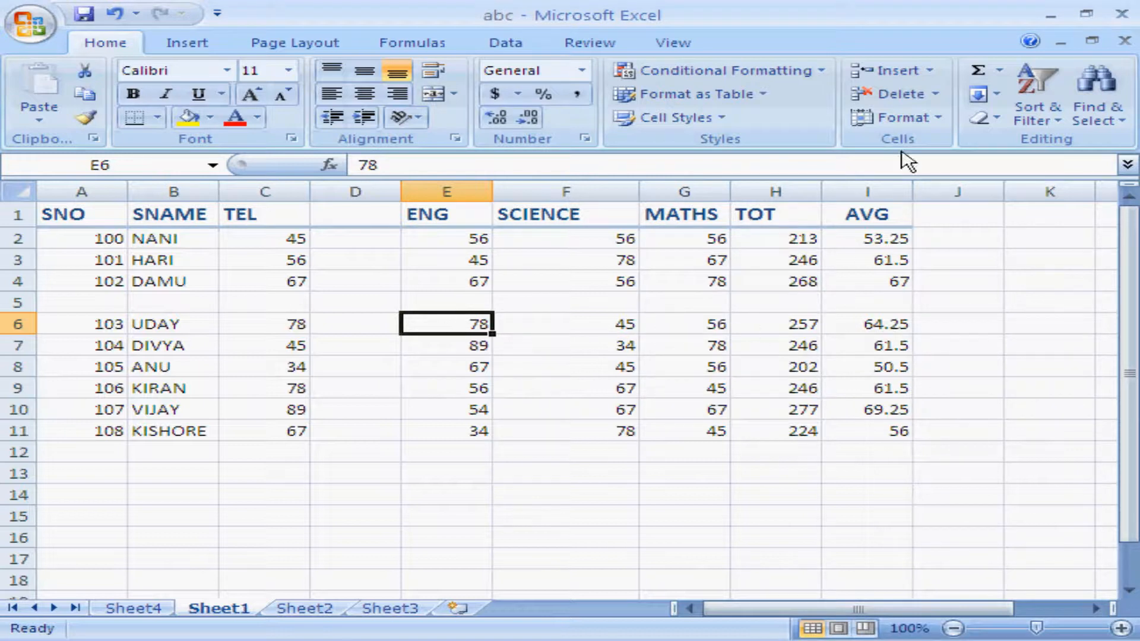
# Delete the blank sheet column D between the TEL and ENG columns
pyautogui.click(372, 214)
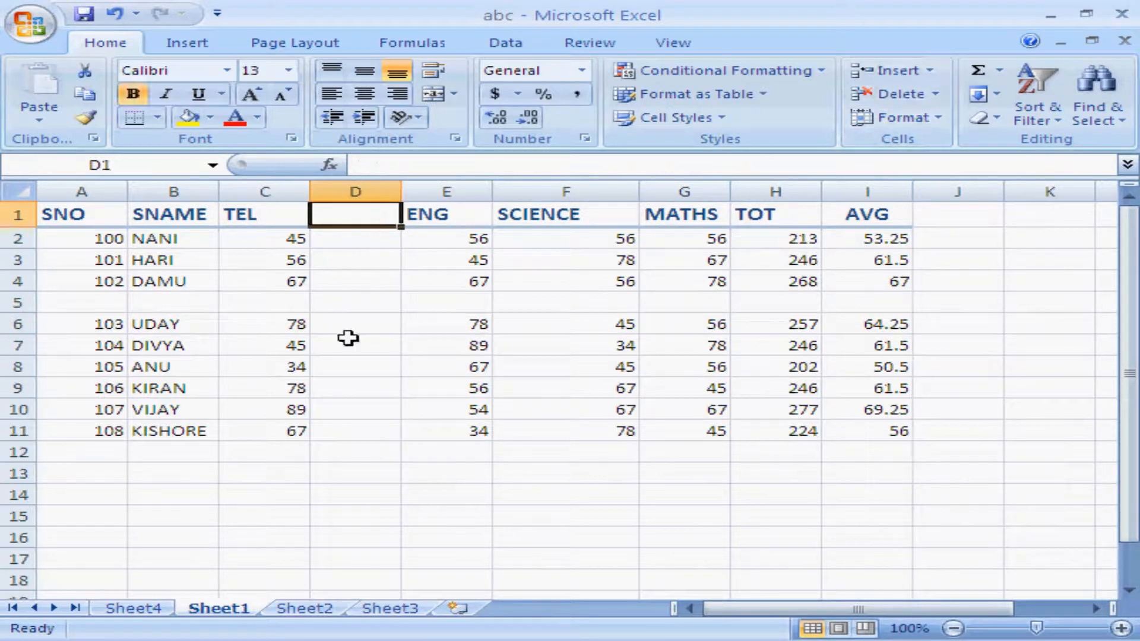
pyautogui.click(935, 95)
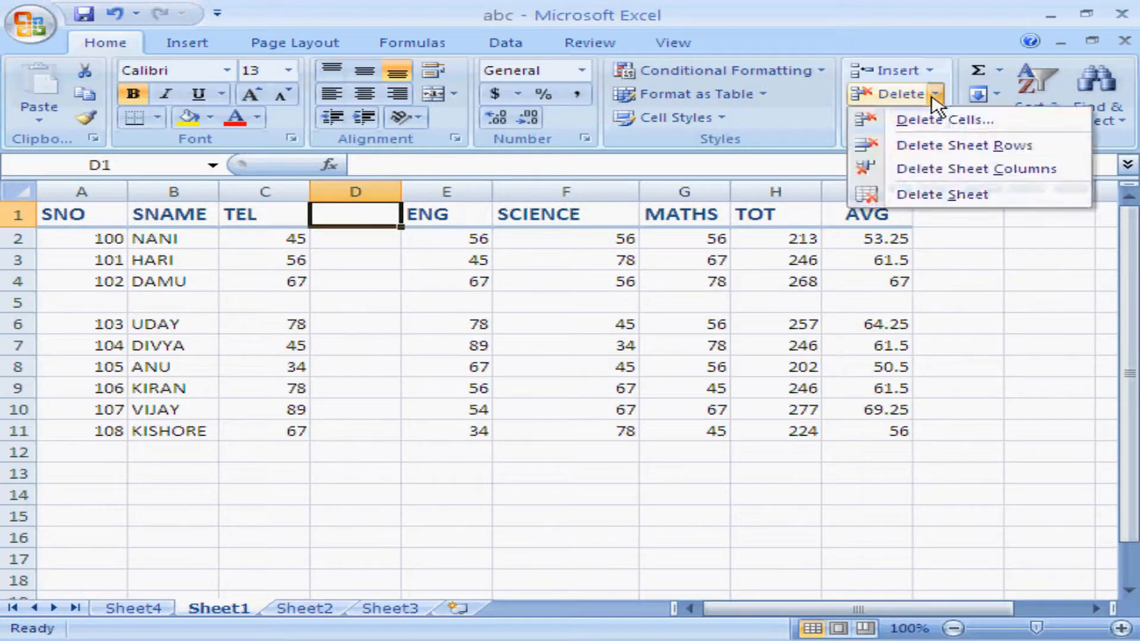
pyautogui.click(953, 173)
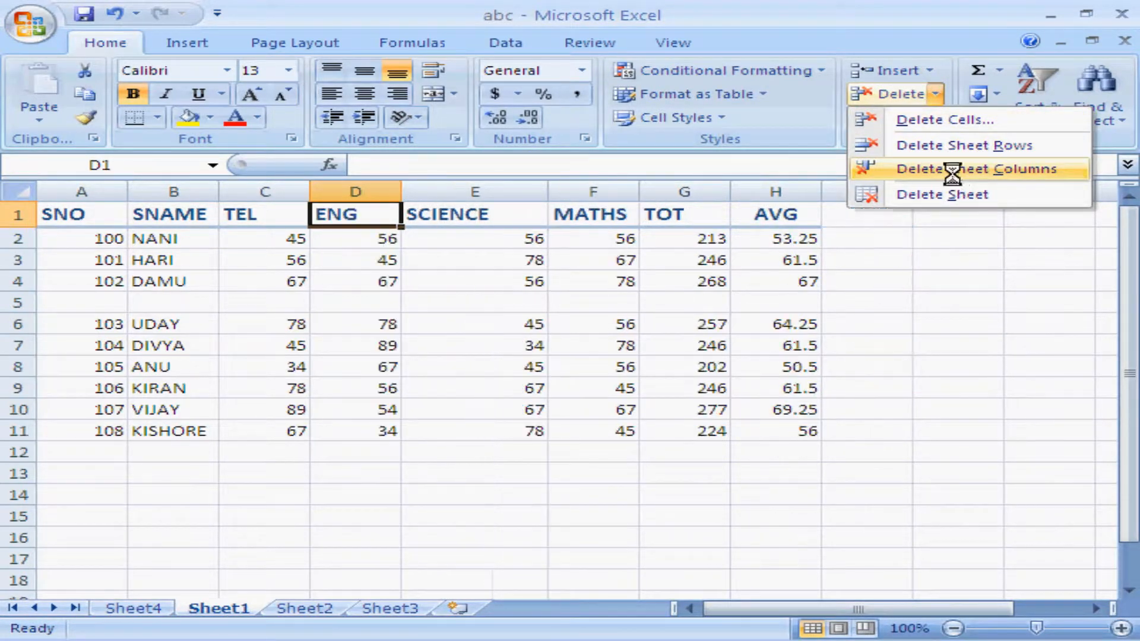
# Delete the blank sheet row 5 from the marks table
pyautogui.click(367, 304)
pyautogui.click(935, 98)
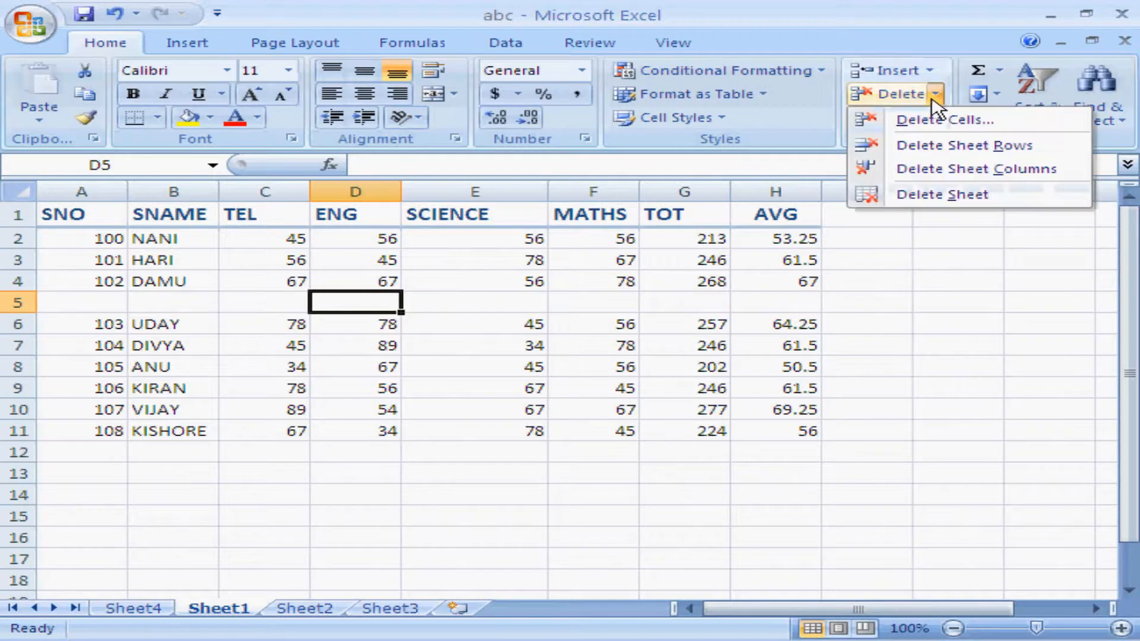
pyautogui.click(929, 153)
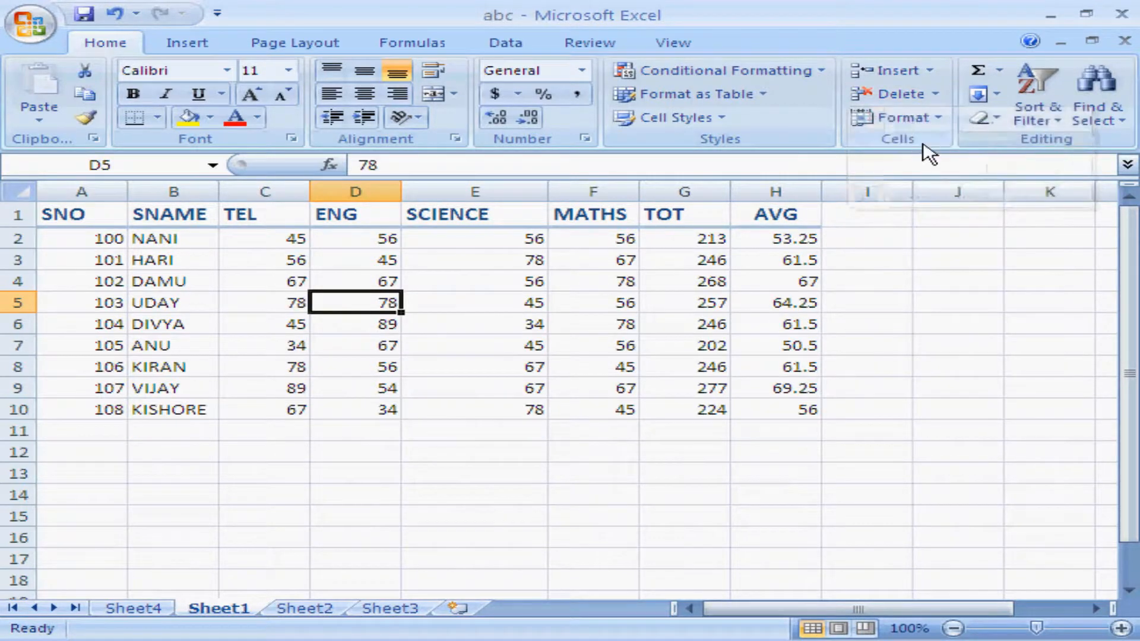
# Delete the blank worksheet Sheet4 from the workbook
pyautogui.click(937, 95)
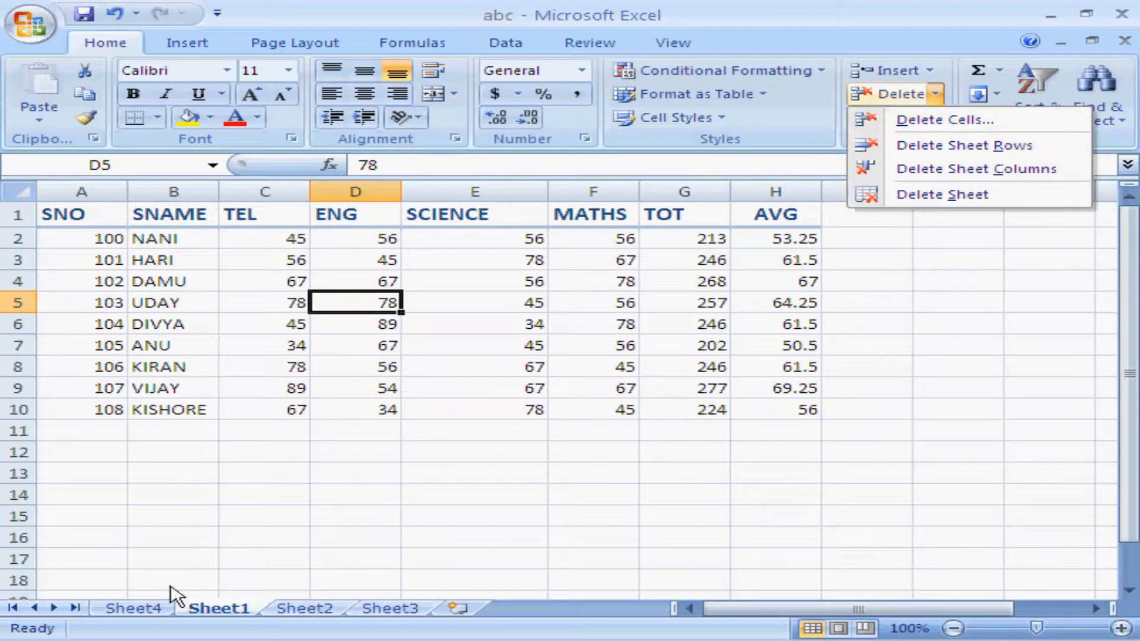
pyautogui.click(153, 610)
pyautogui.click(151, 611)
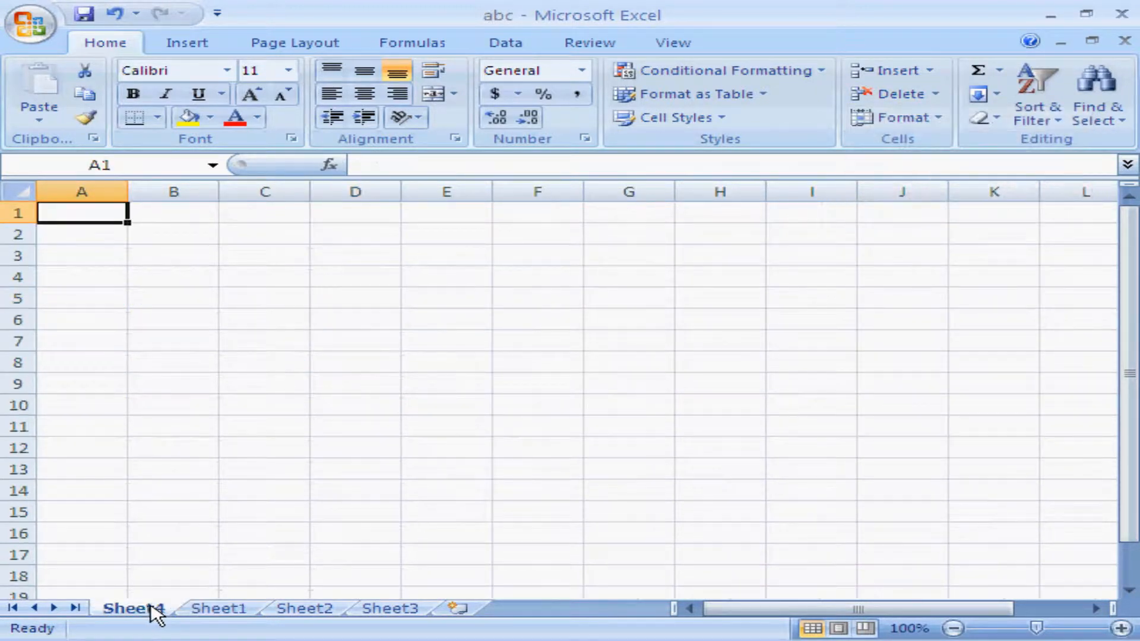
pyautogui.click(935, 96)
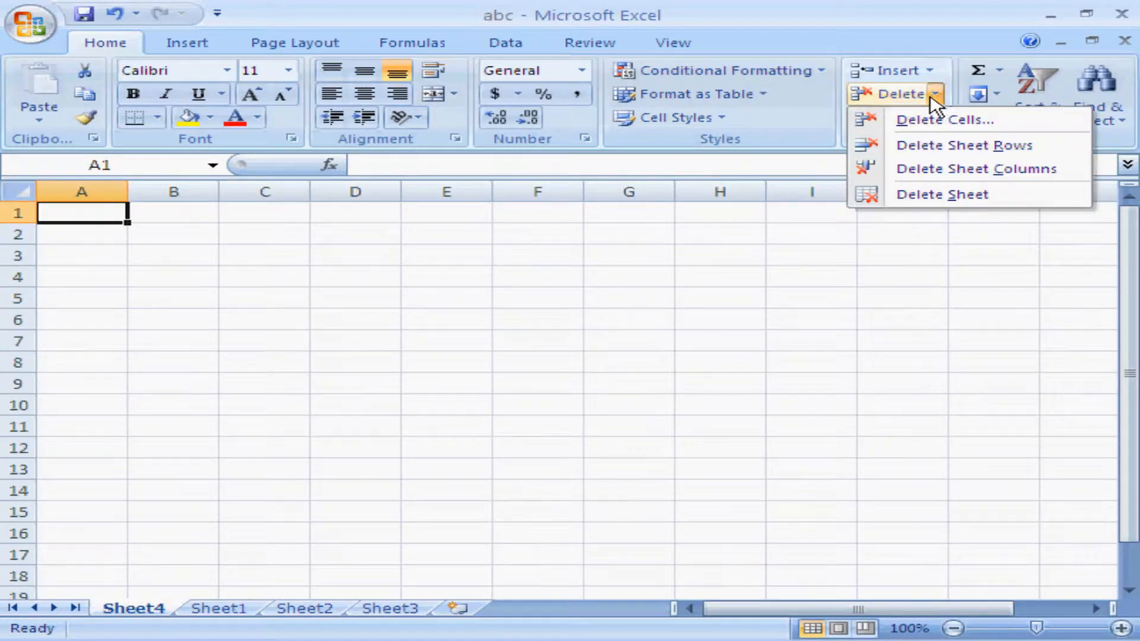
pyautogui.click(942, 196)
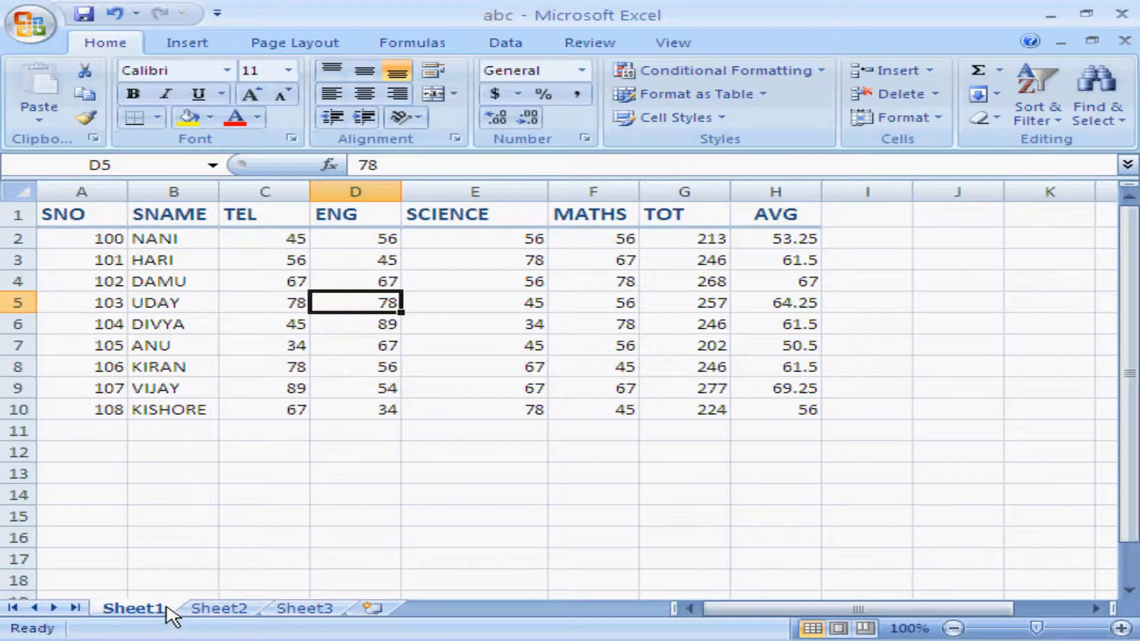
# Set the height of row 5 to 20 and reset it with AutoFit Row Height
pyautogui.click(482, 448)
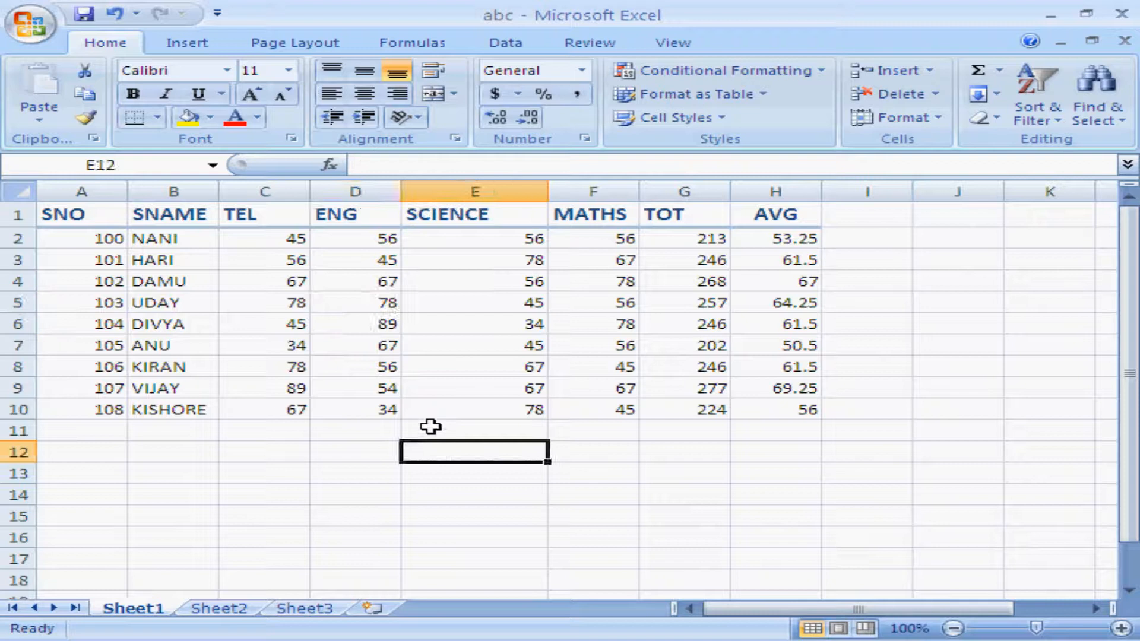
pyautogui.click(441, 350)
pyautogui.click(459, 295)
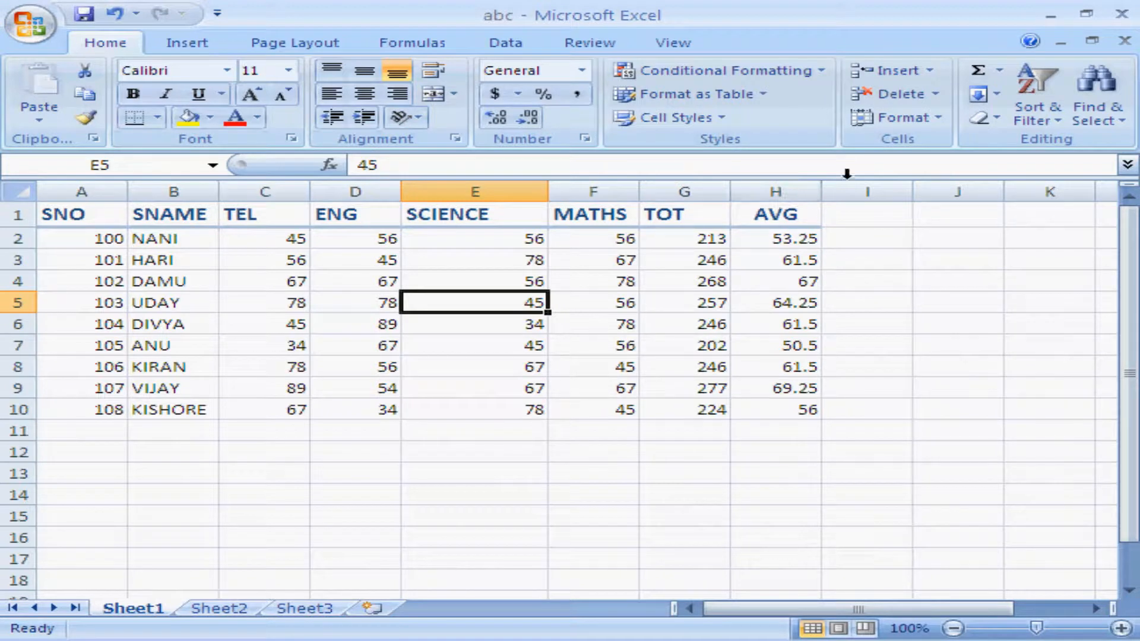
pyautogui.click(941, 119)
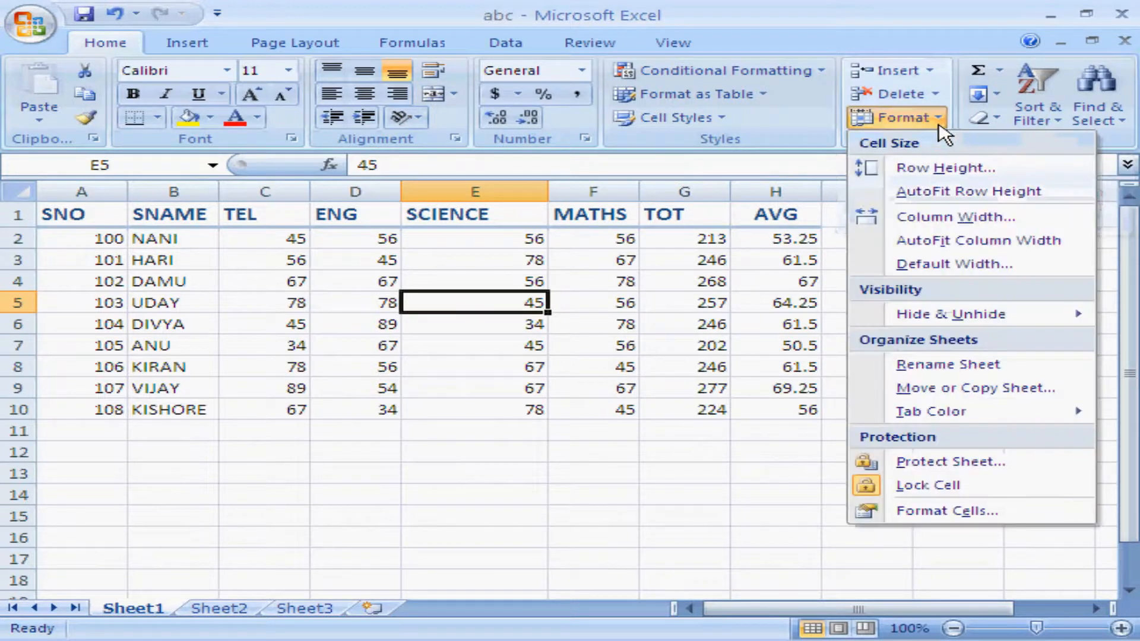
pyautogui.click(934, 171)
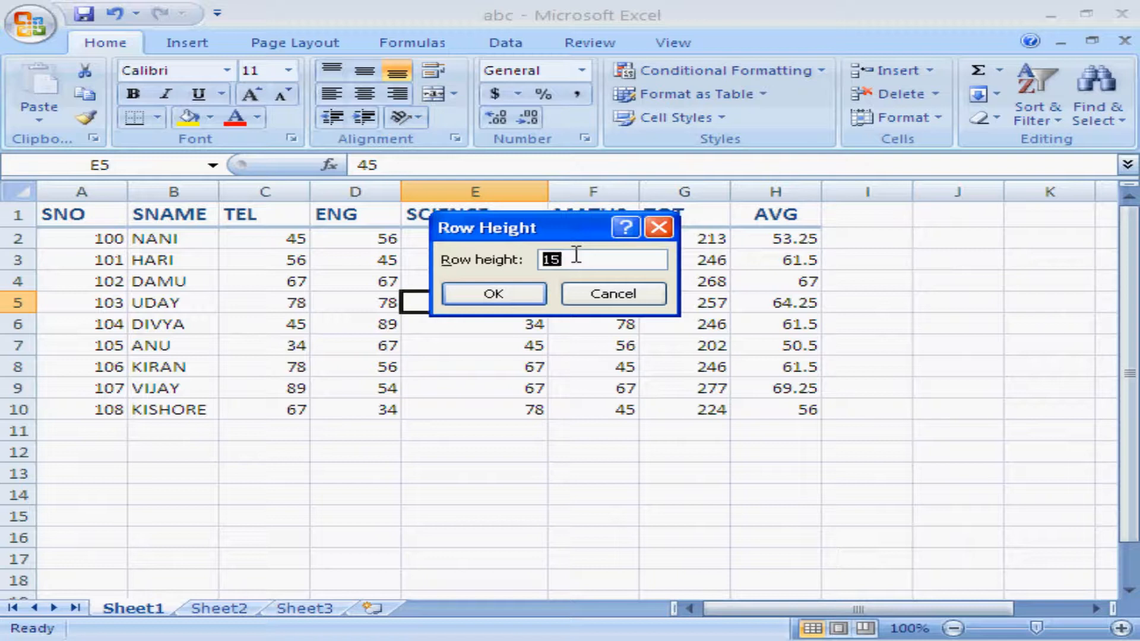
pyautogui.write('20')
pyautogui.press('Return')
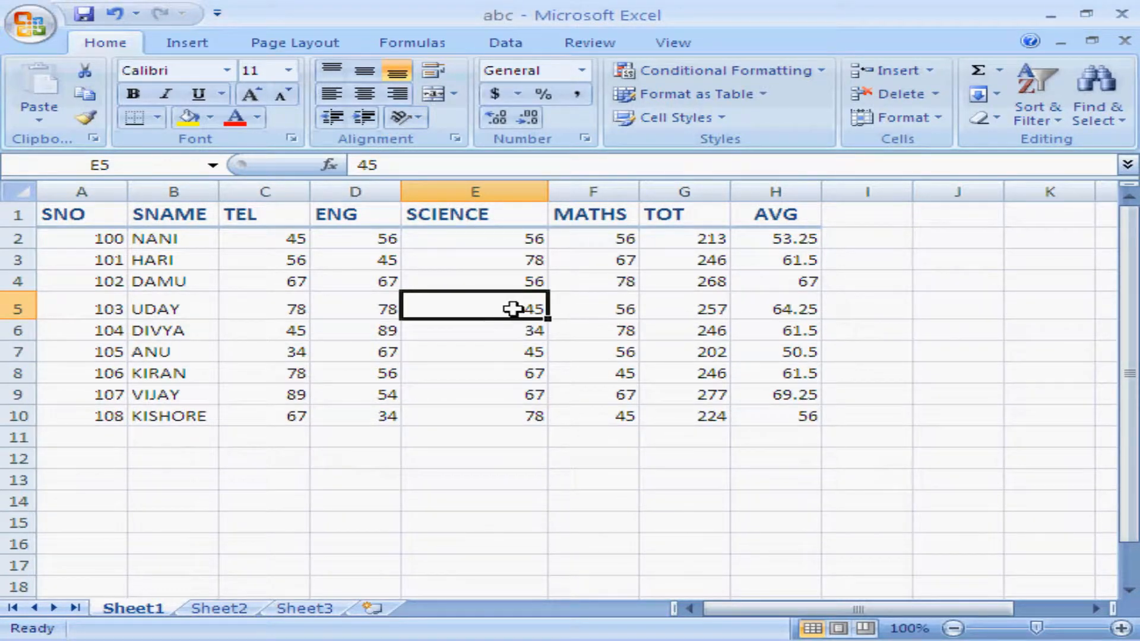
pyautogui.click(945, 121)
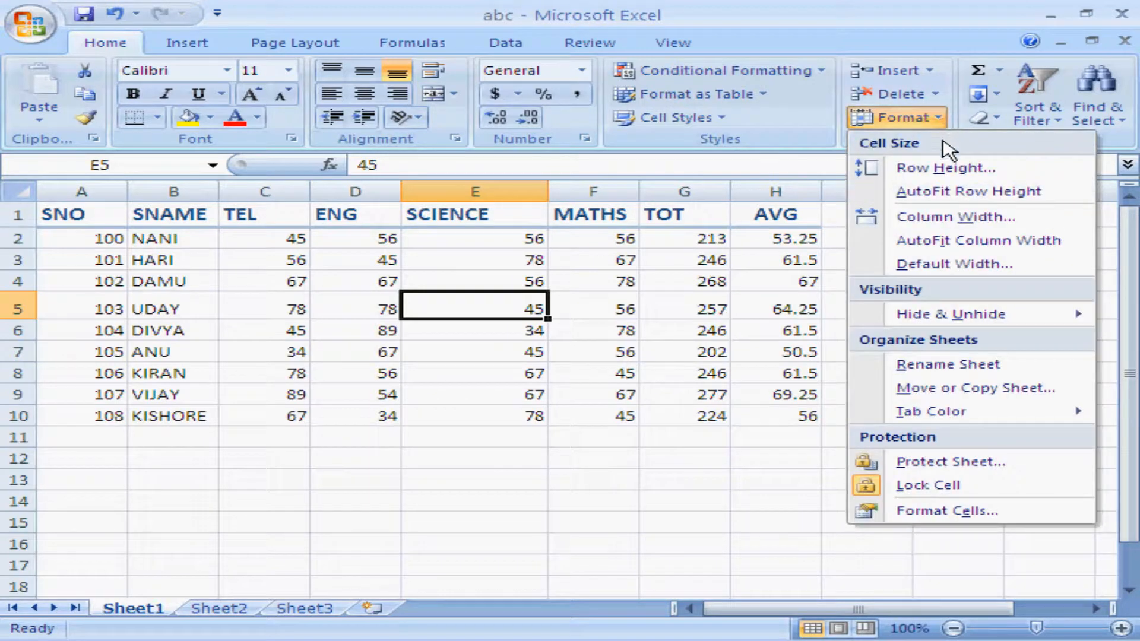
pyautogui.click(936, 193)
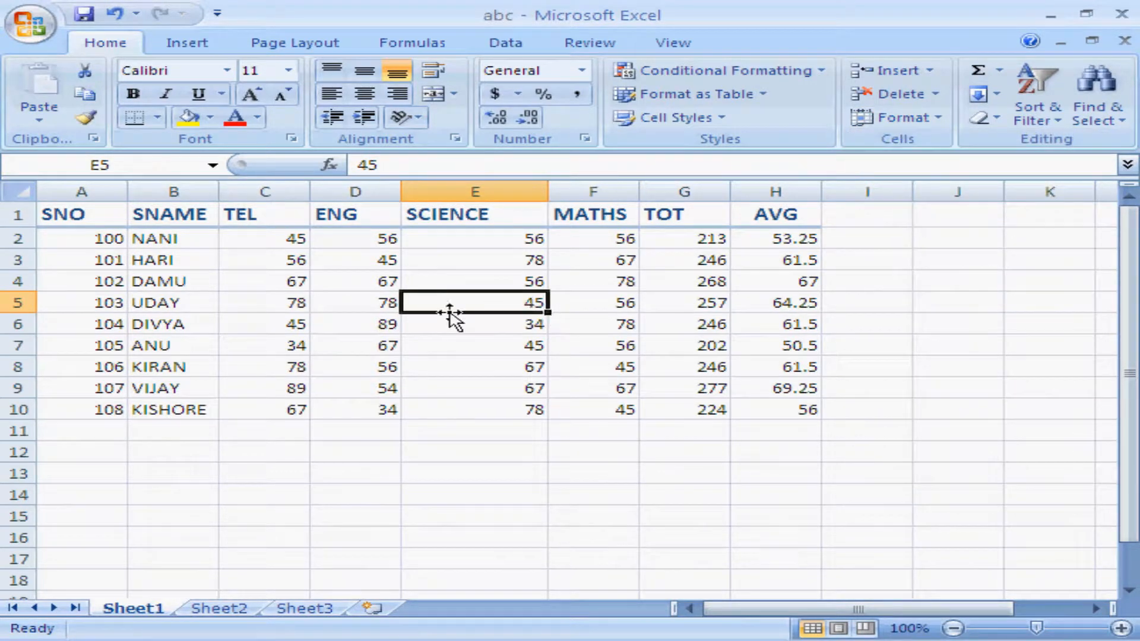
# Set the SCIENCE column's width to 12 and autofit the column to the contents of cell E5
pyautogui.click(936, 118)
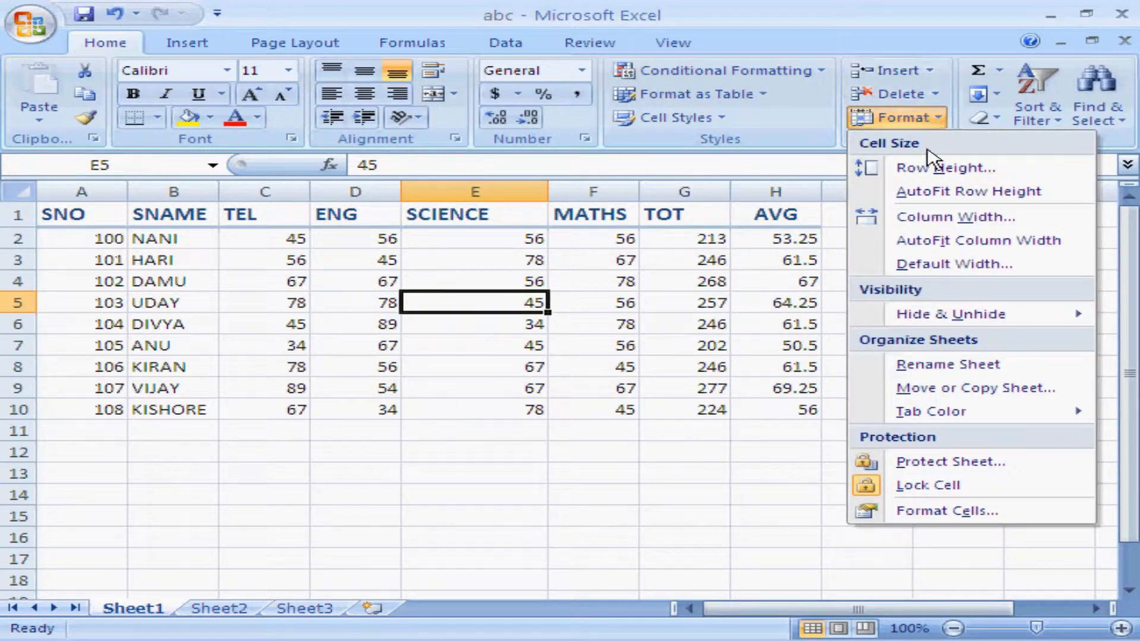
pyautogui.click(962, 223)
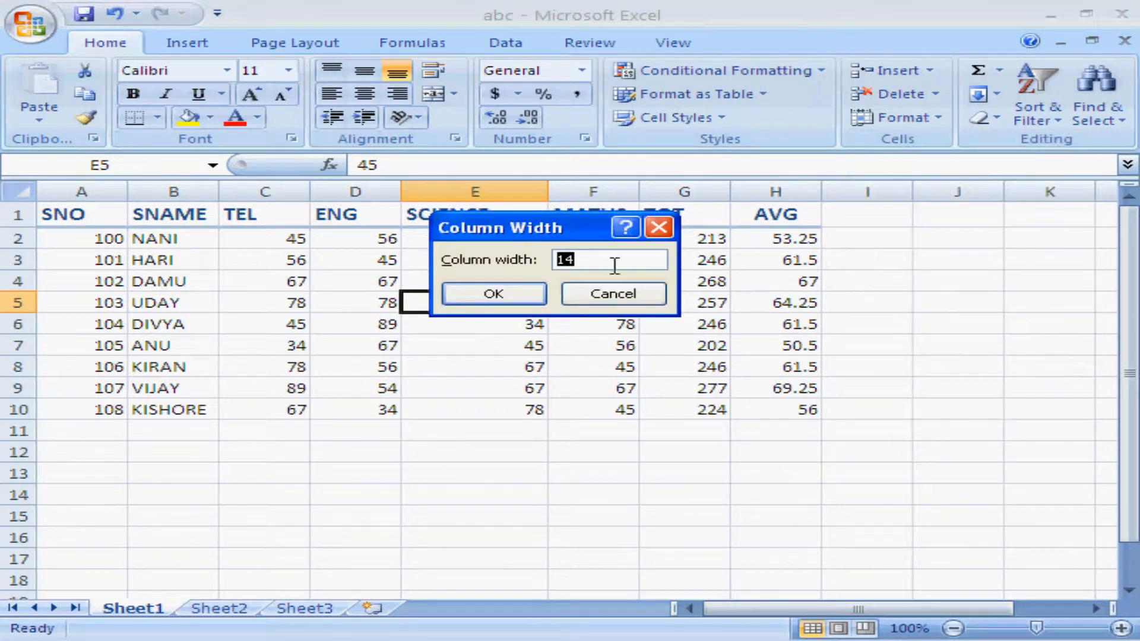
pyautogui.moveTo(573, 232); pyautogui.dragTo(789, 298)
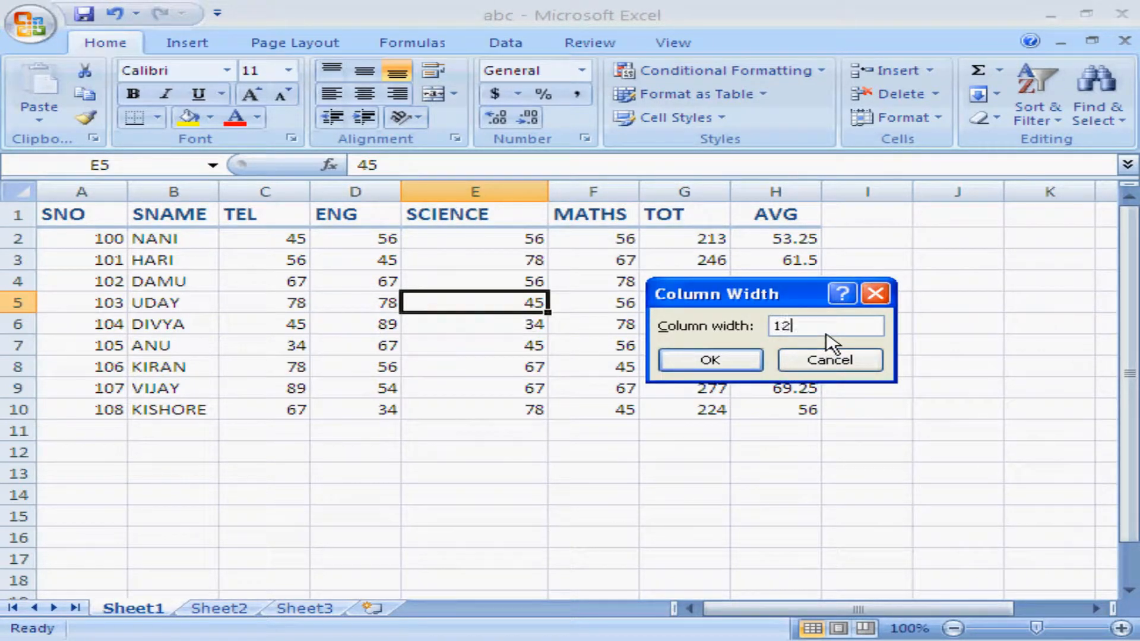
pyautogui.click(726, 358)
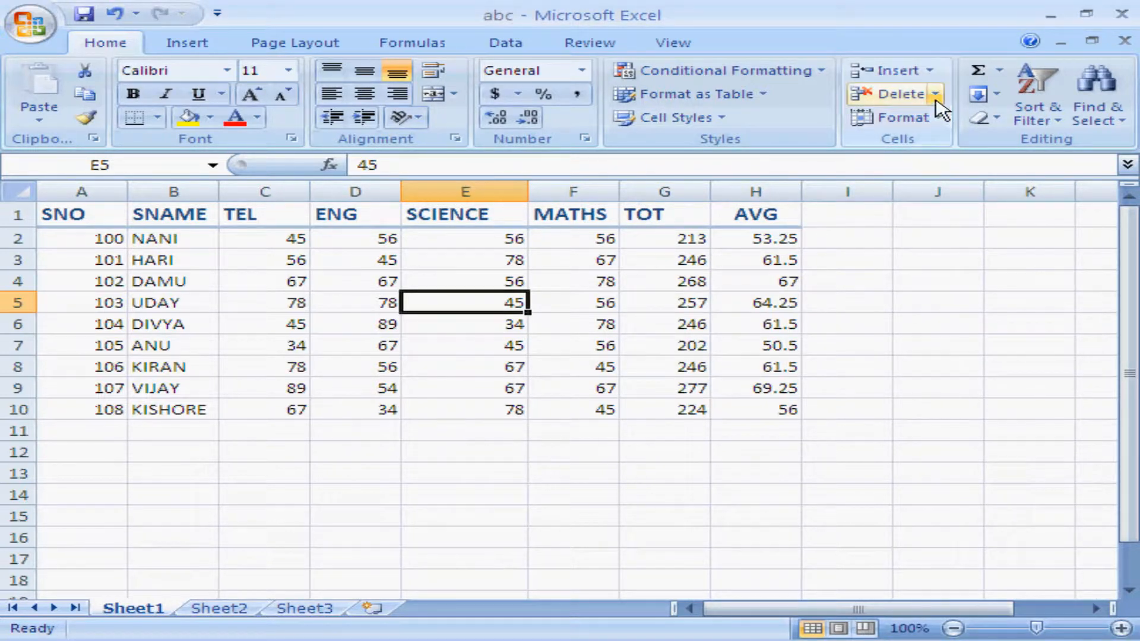
pyautogui.click(949, 130)
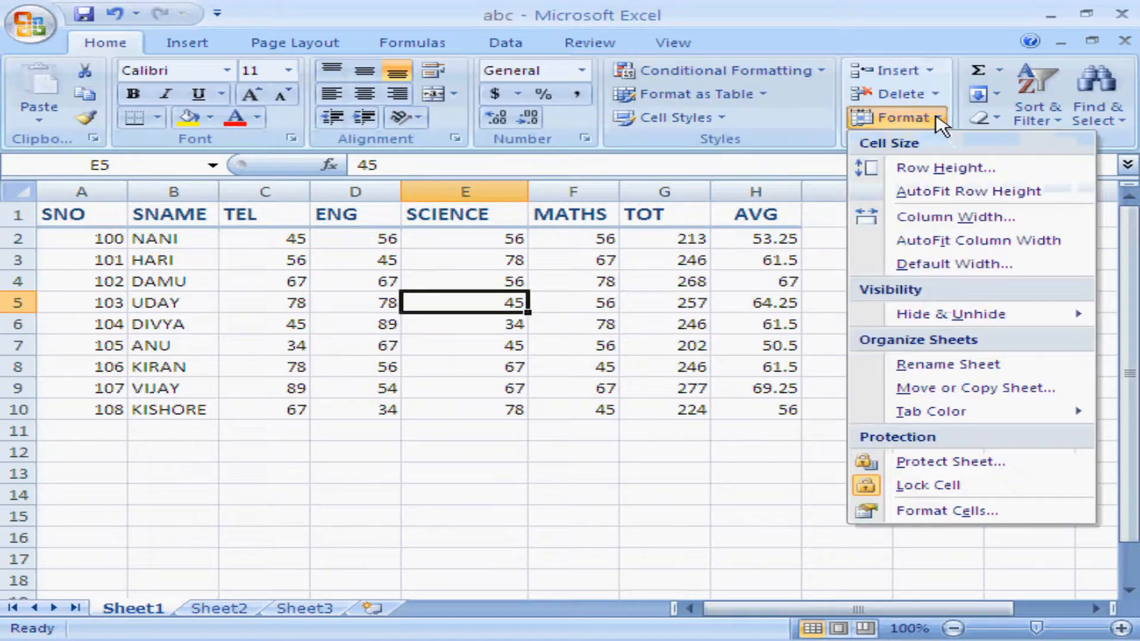
pyautogui.click(931, 241)
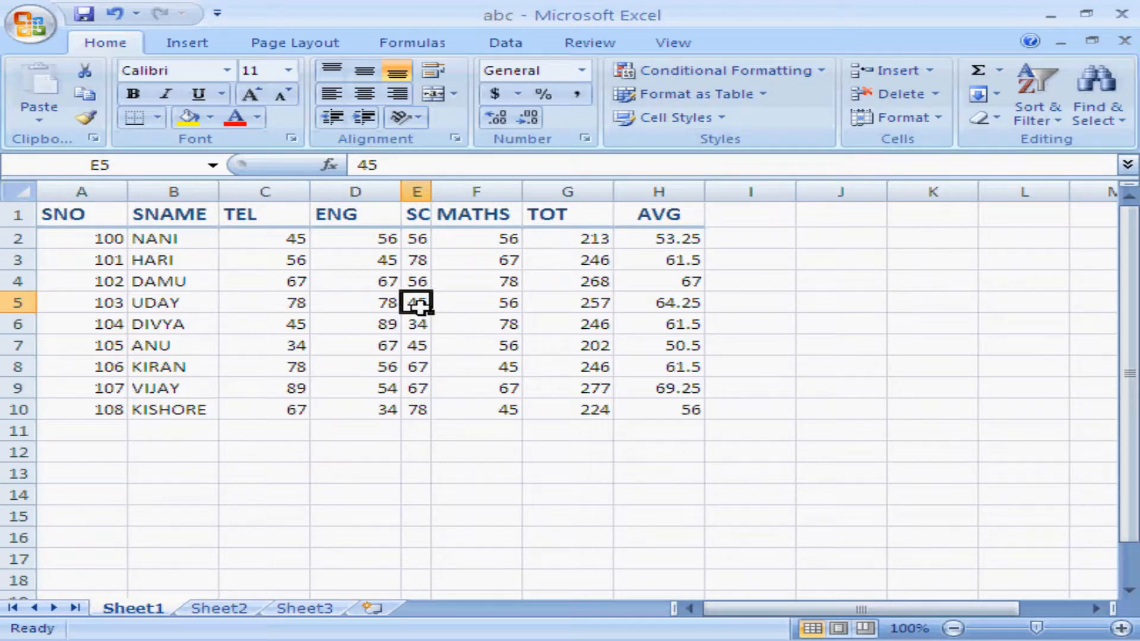
# AutoFit the column widths of the whole marks table, A1:H10
pyautogui.moveTo(79, 216); pyautogui.dragTo(618, 409)
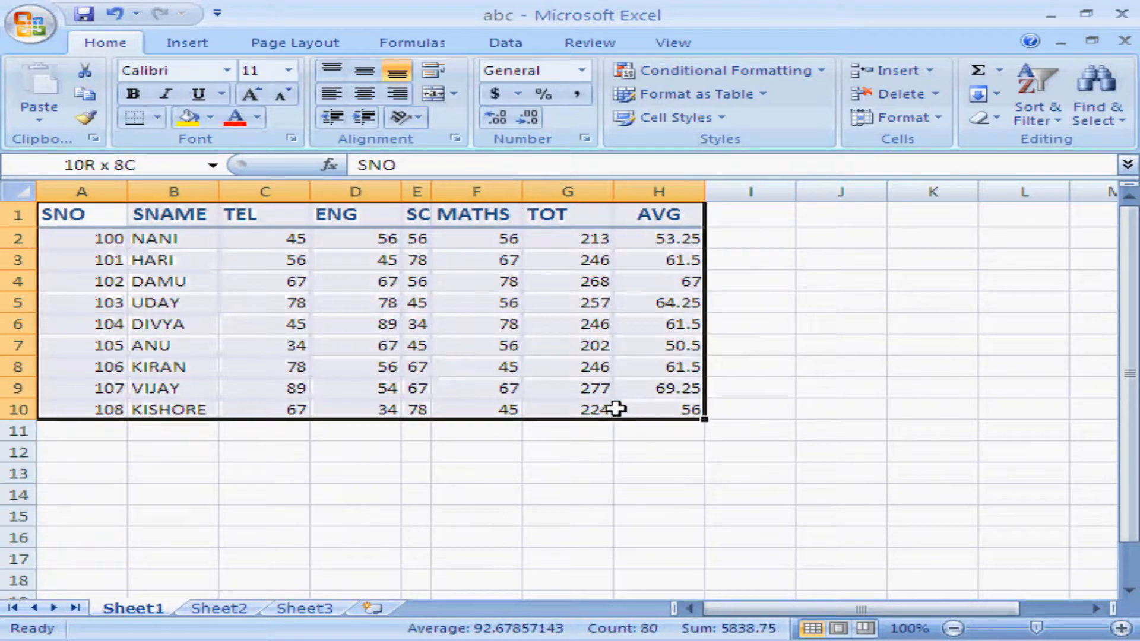
pyautogui.click(941, 118)
pyautogui.click(950, 240)
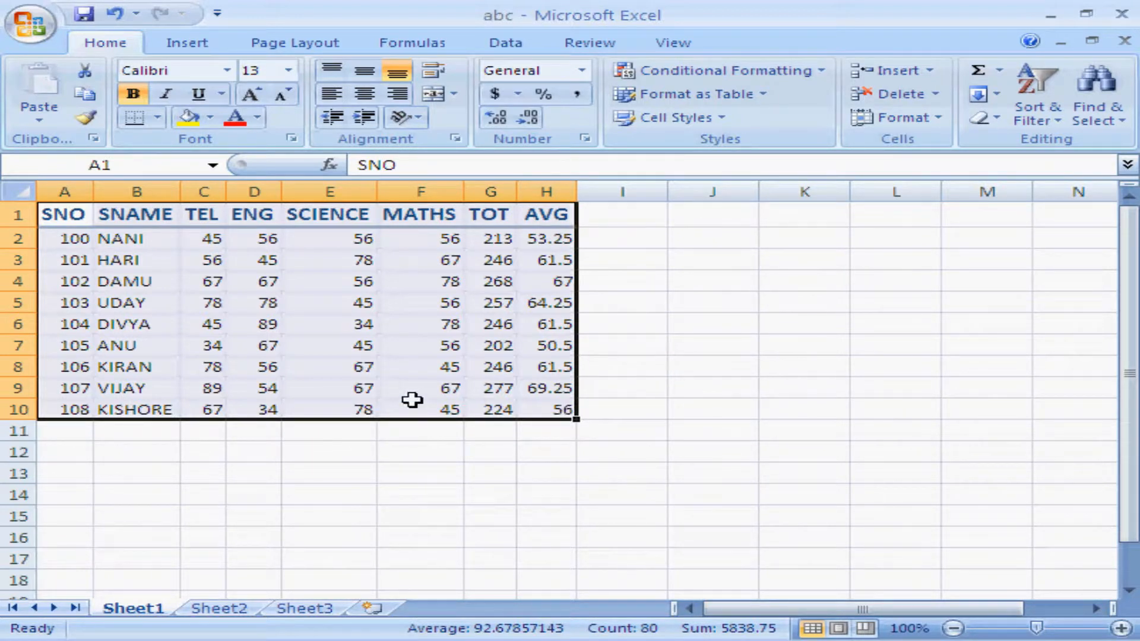
pyautogui.click(441, 325)
pyautogui.click(441, 301)
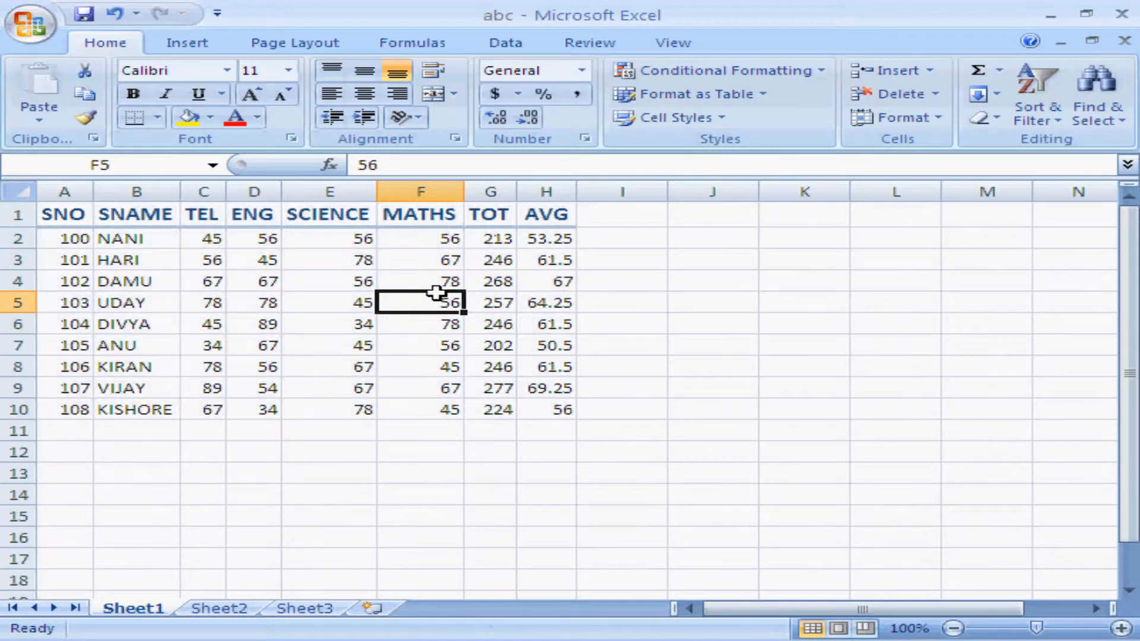
# Set the sheet's standard column width to 12
pyautogui.click(937, 119)
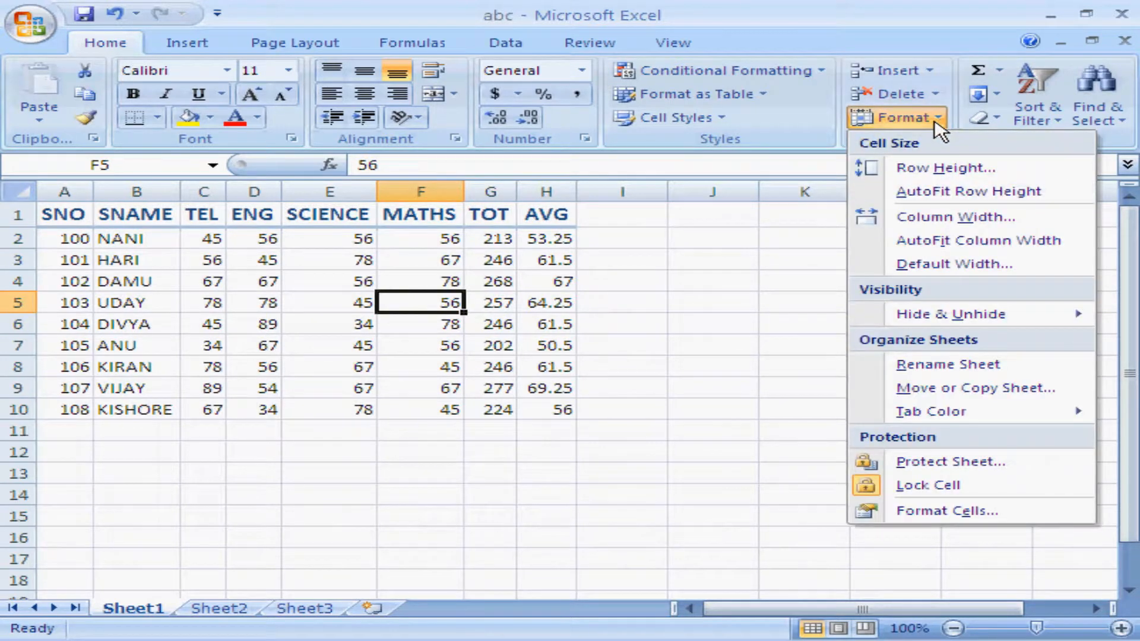
pyautogui.click(932, 277)
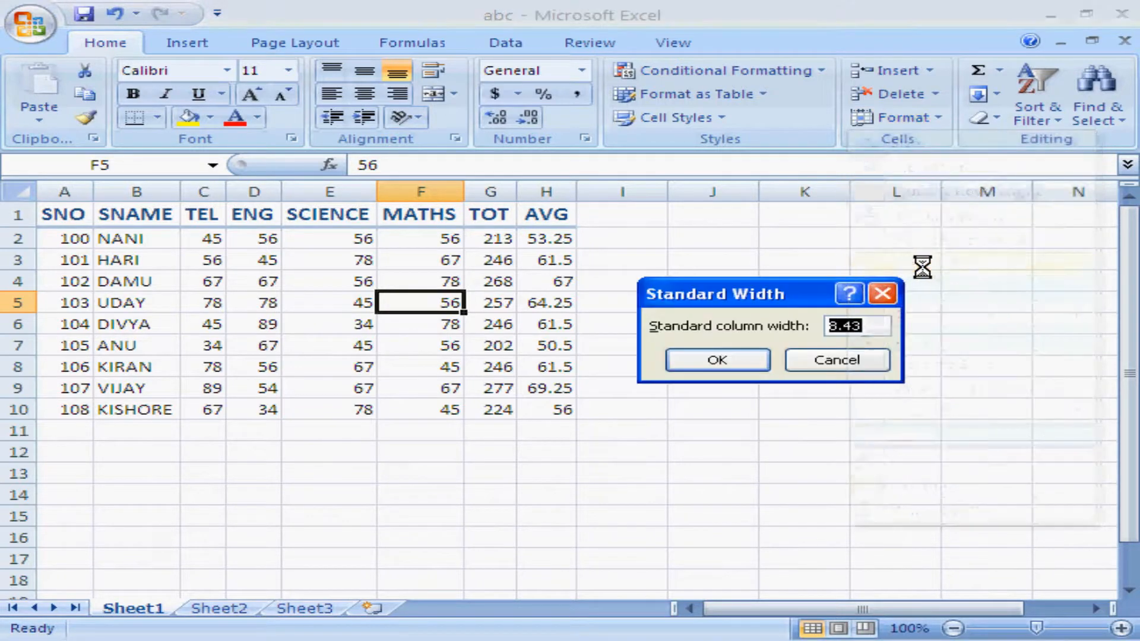
pyautogui.click(843, 326)
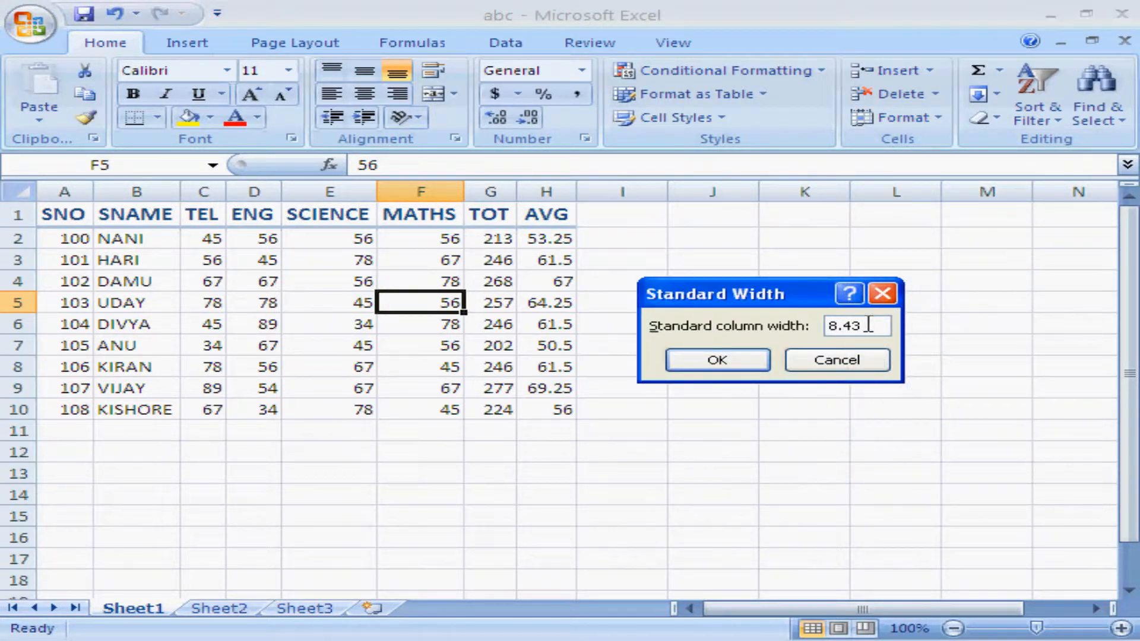
pyautogui.moveTo(868, 326); pyautogui.dragTo(832, 321)
pyautogui.write('12')
pyautogui.click(719, 361)
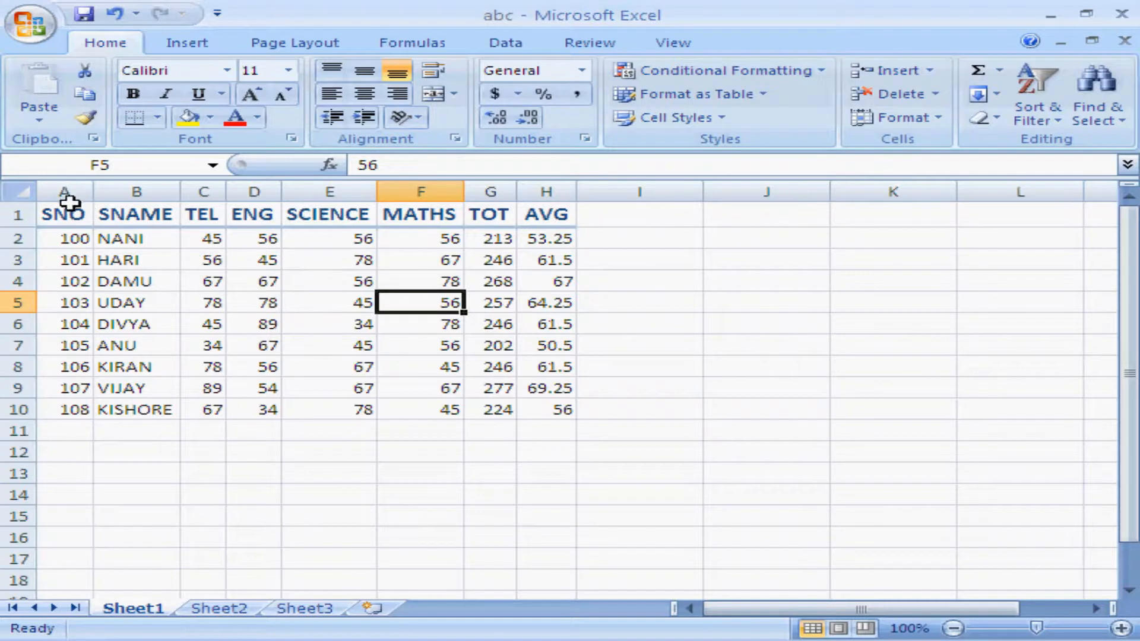
# Examine the default column width setting and the available hide and unhide options without changing anything
pyautogui.moveTo(81, 214); pyautogui.dragTo(547, 412)
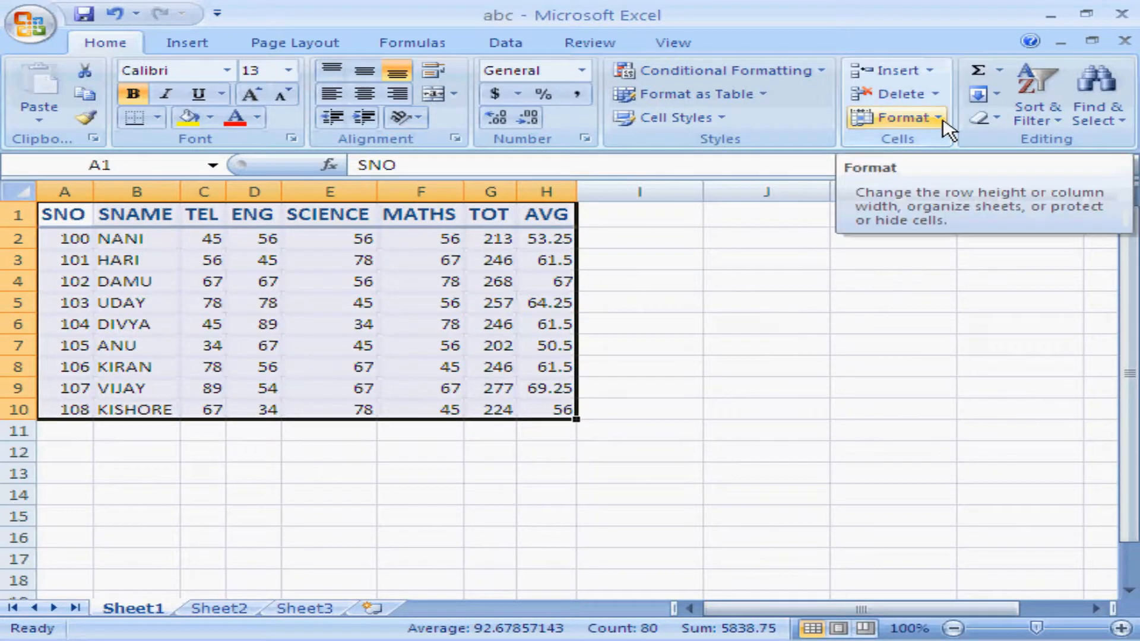
pyautogui.click(794, 325)
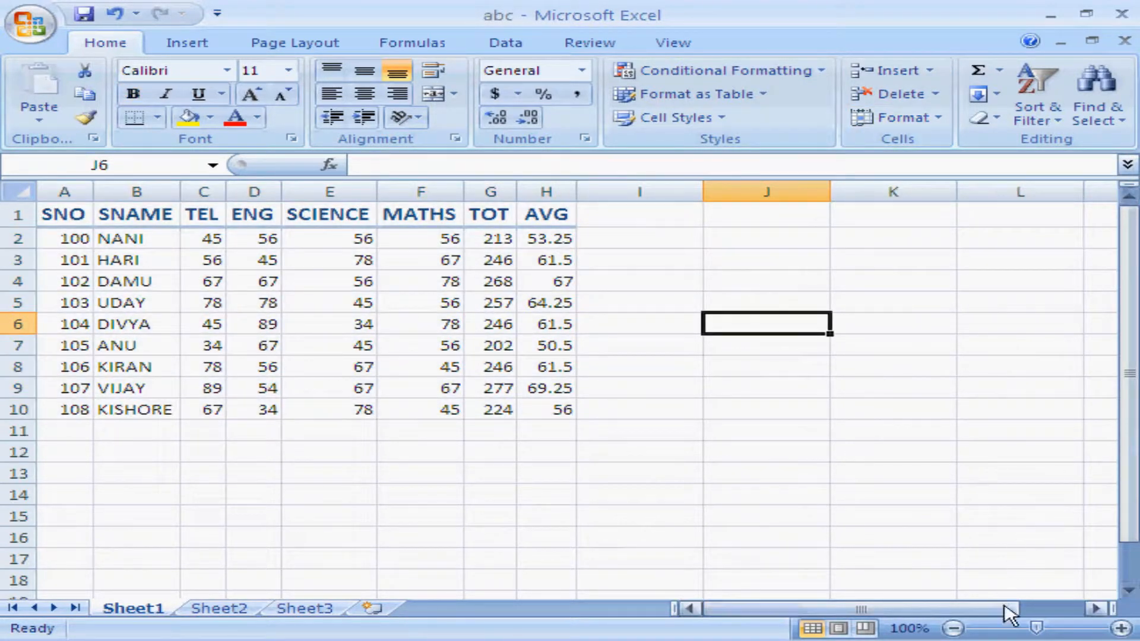
pyautogui.click(941, 122)
pyautogui.click(941, 265)
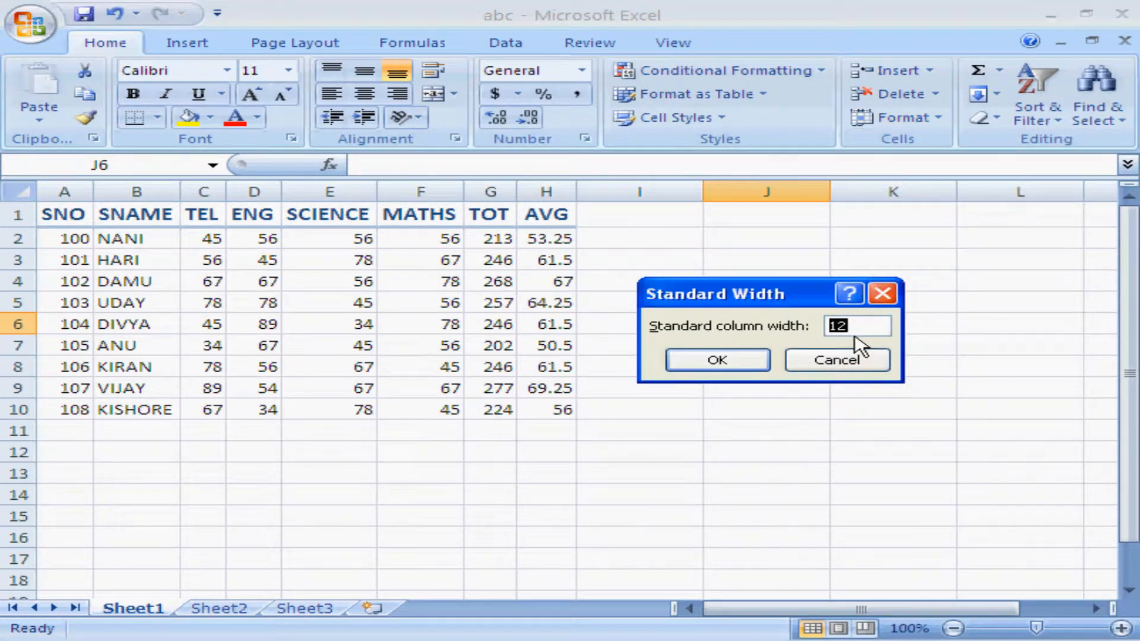
pyautogui.click(830, 361)
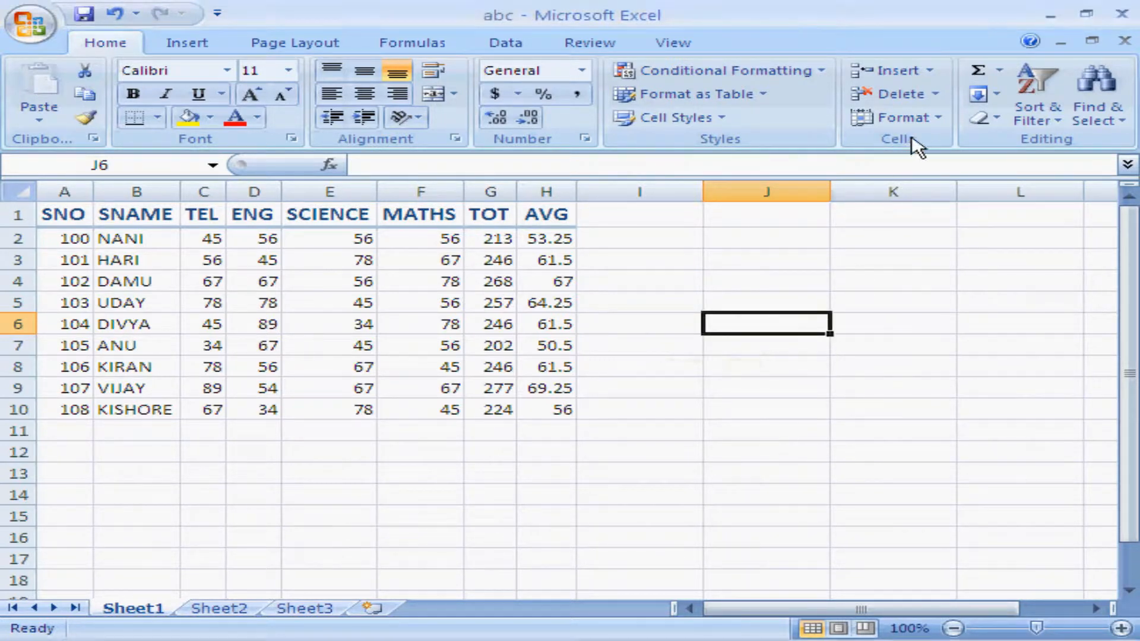
pyautogui.click(941, 124)
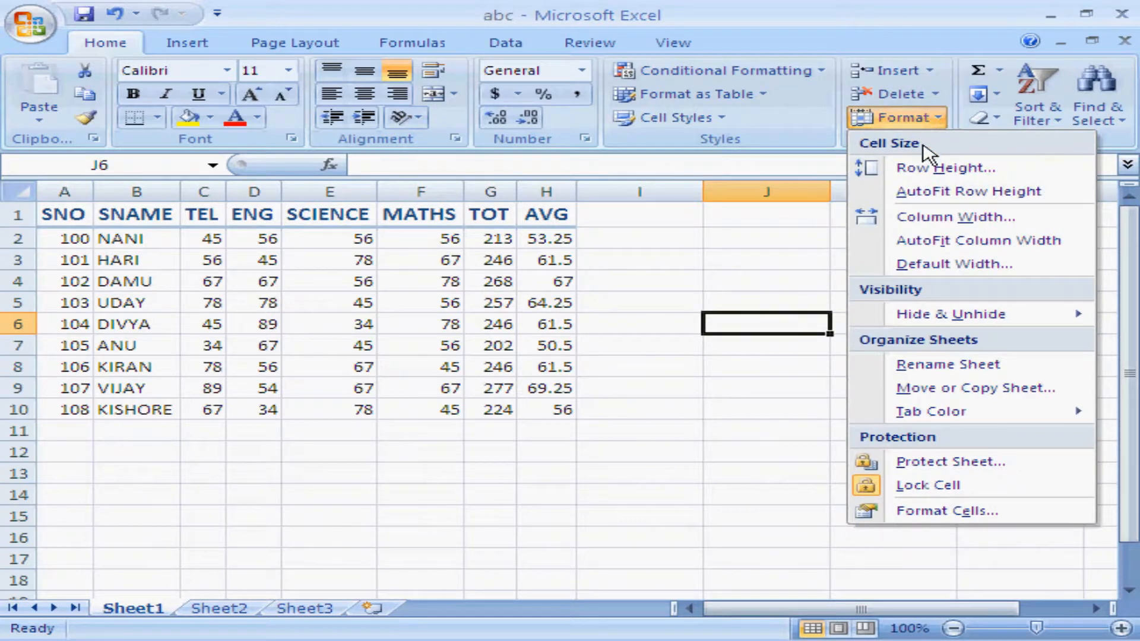
pyautogui.moveTo(978, 317)
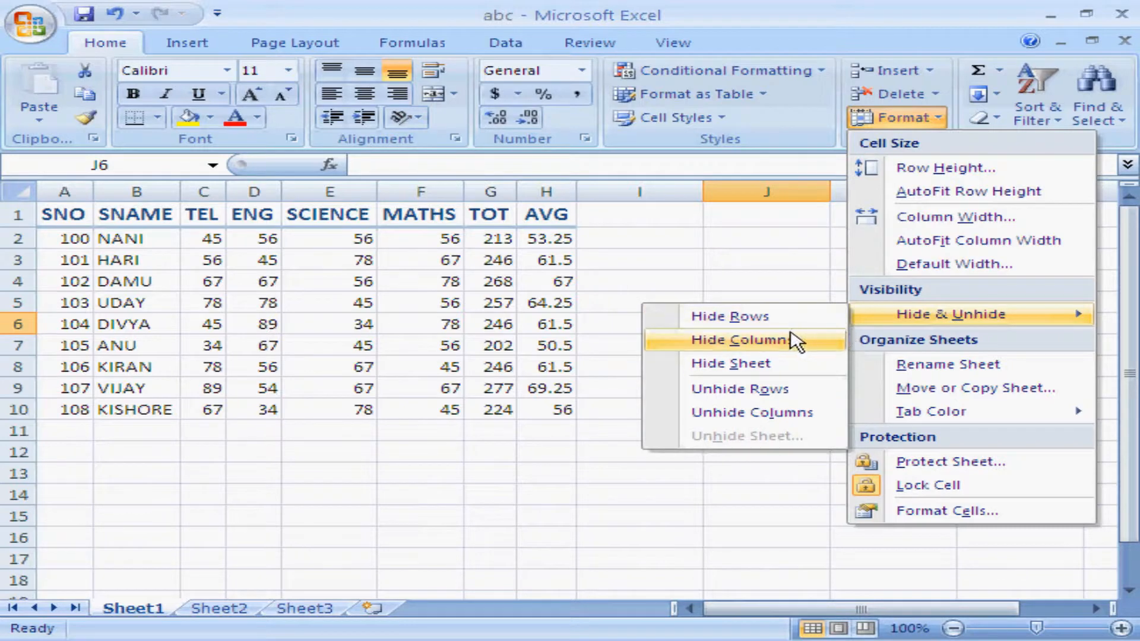
pyautogui.click(516, 450)
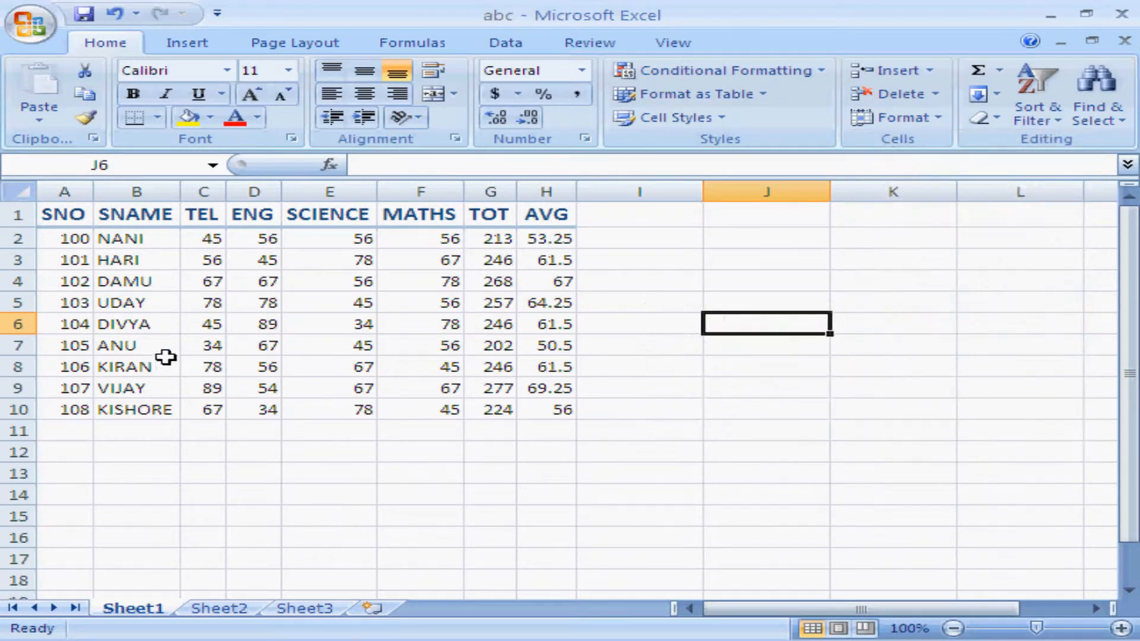
# Hide rows 7 to 10 of the marks table, covering students 105 to 108
pyautogui.moveTo(57, 345); pyautogui.dragTo(566, 401)
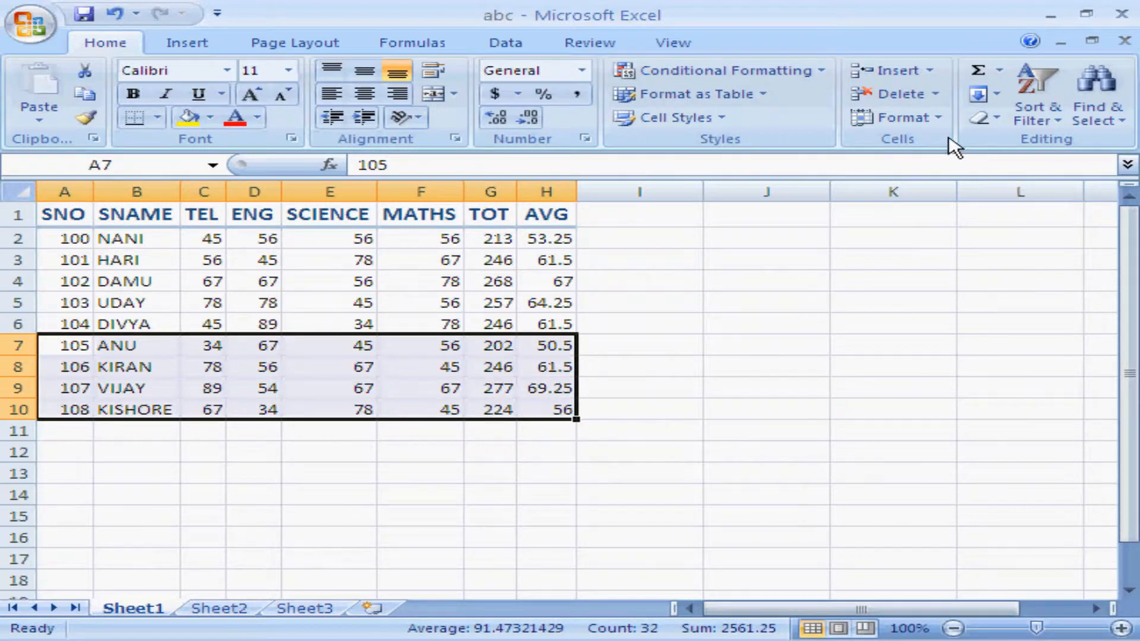
pyautogui.click(941, 118)
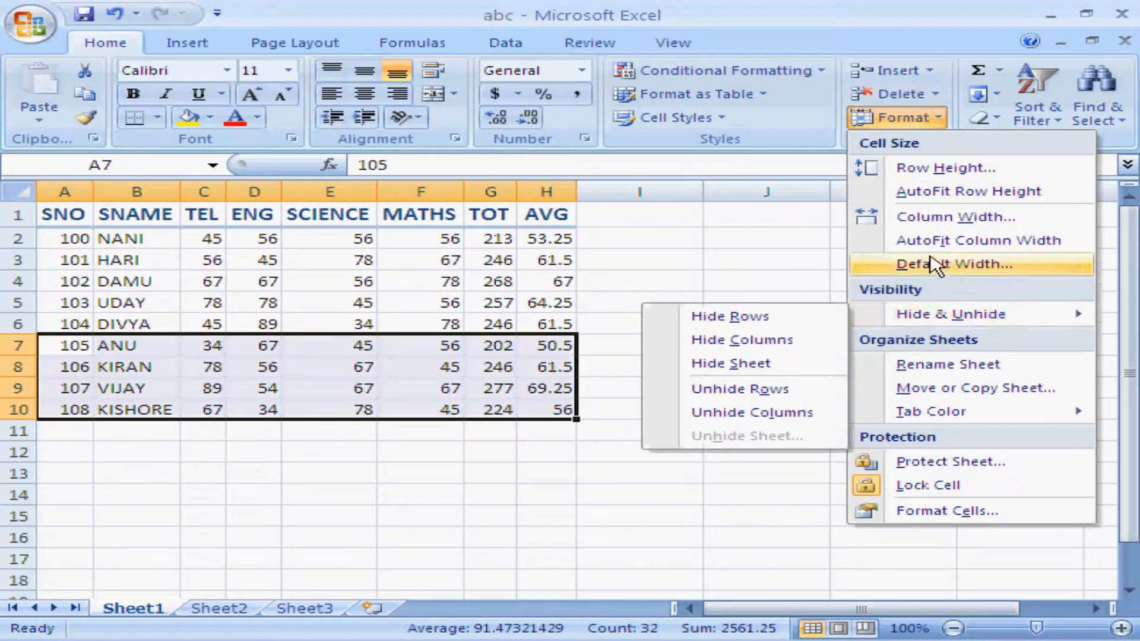
pyautogui.moveTo(920, 309)
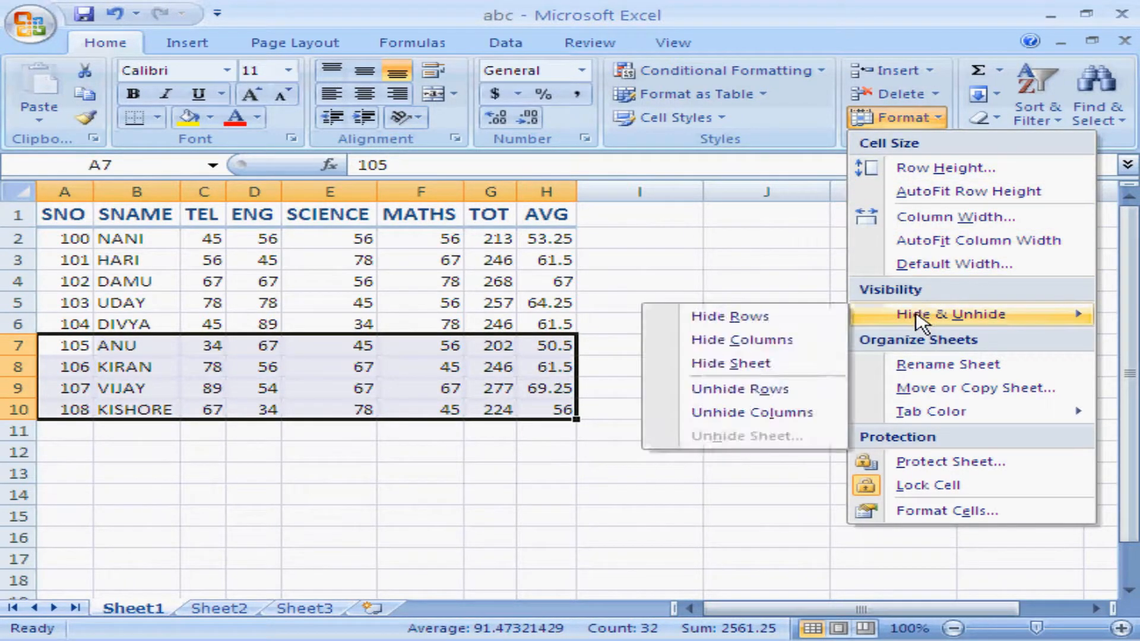
pyautogui.click(781, 319)
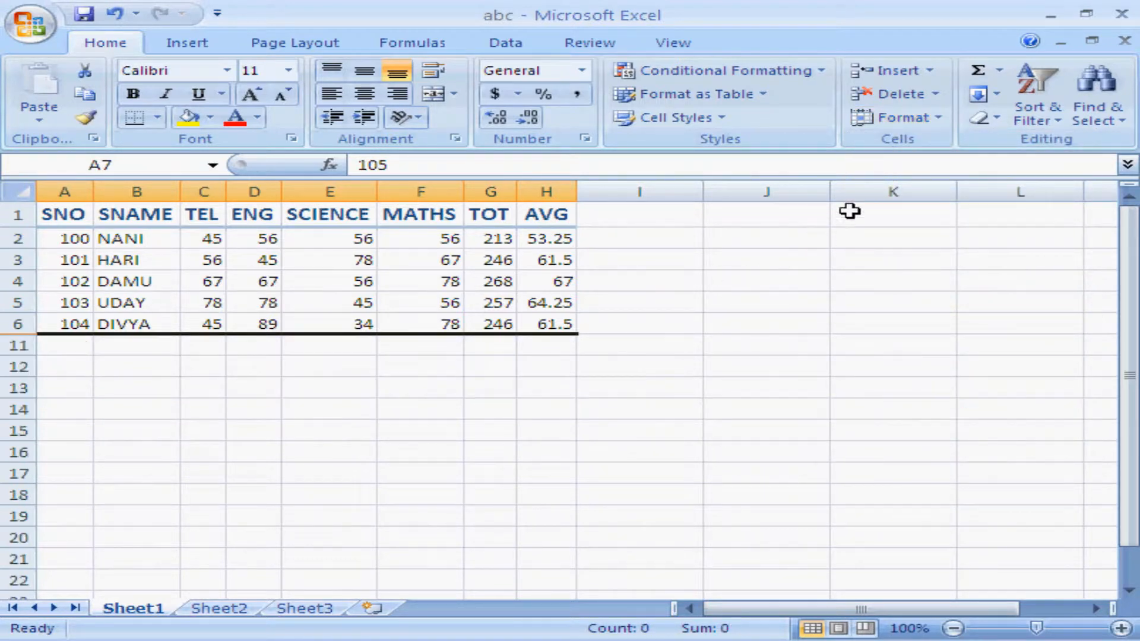
# Unhide rows 7 to 10 of the marks table on Sheet1
pyautogui.click(941, 119)
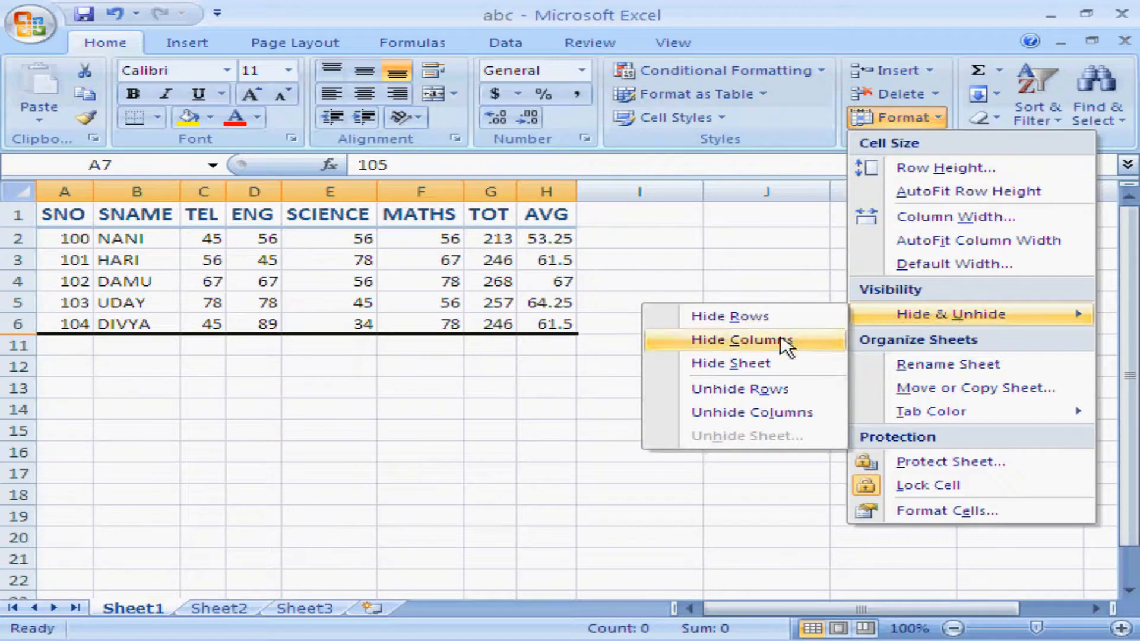
pyautogui.click(785, 392)
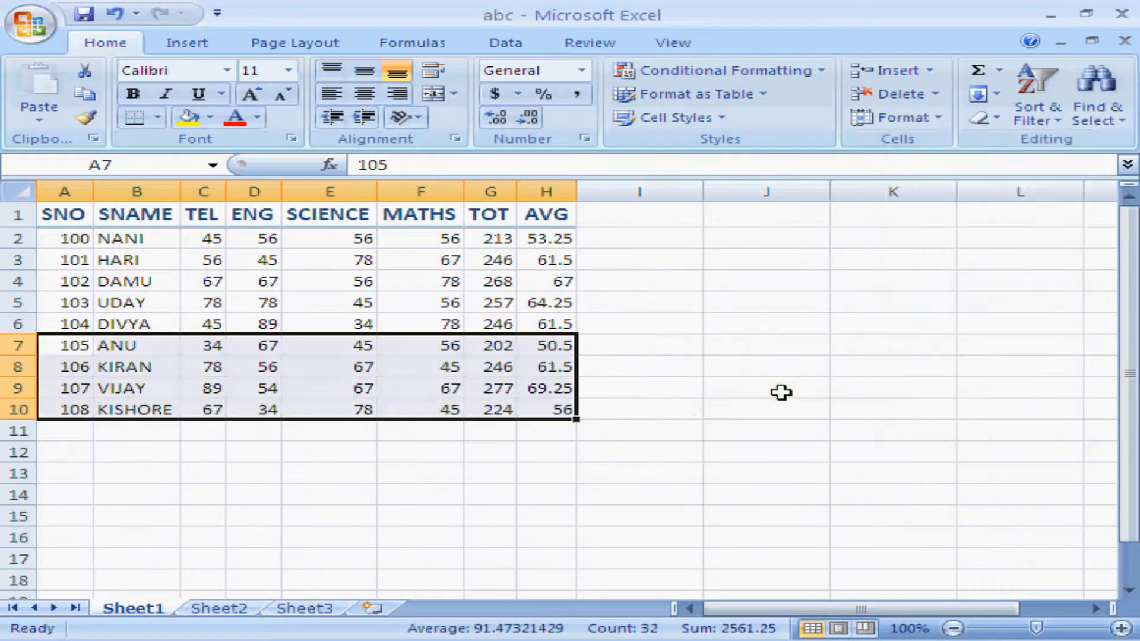
# Hide Sheet1, which holds the student marks table
pyautogui.click(936, 118)
pyautogui.moveTo(974, 319)
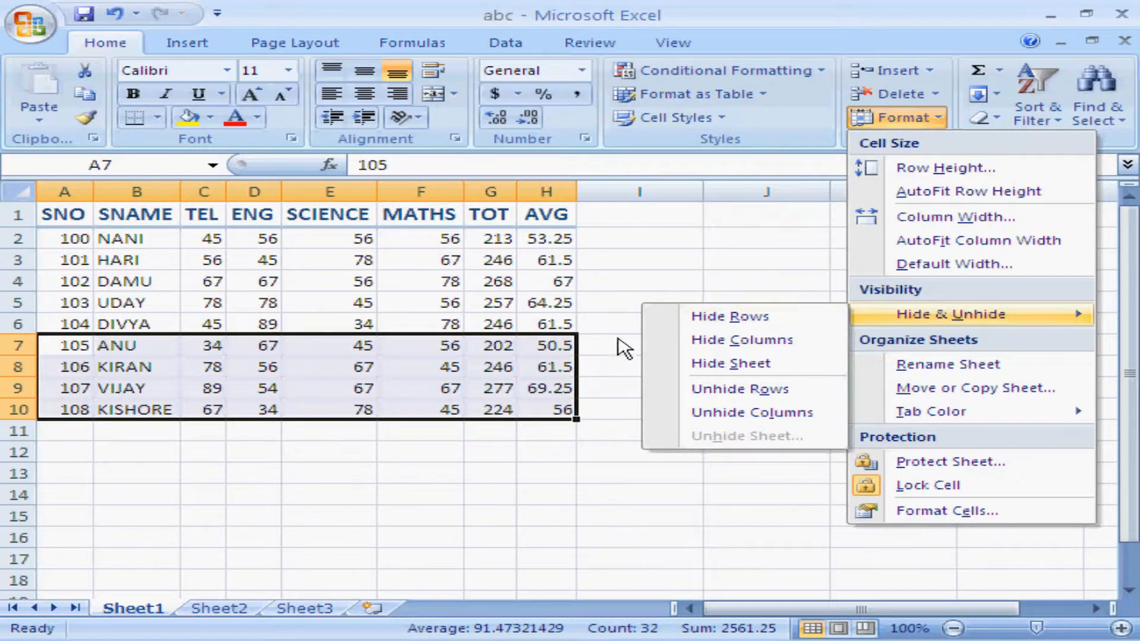
pyautogui.click(716, 367)
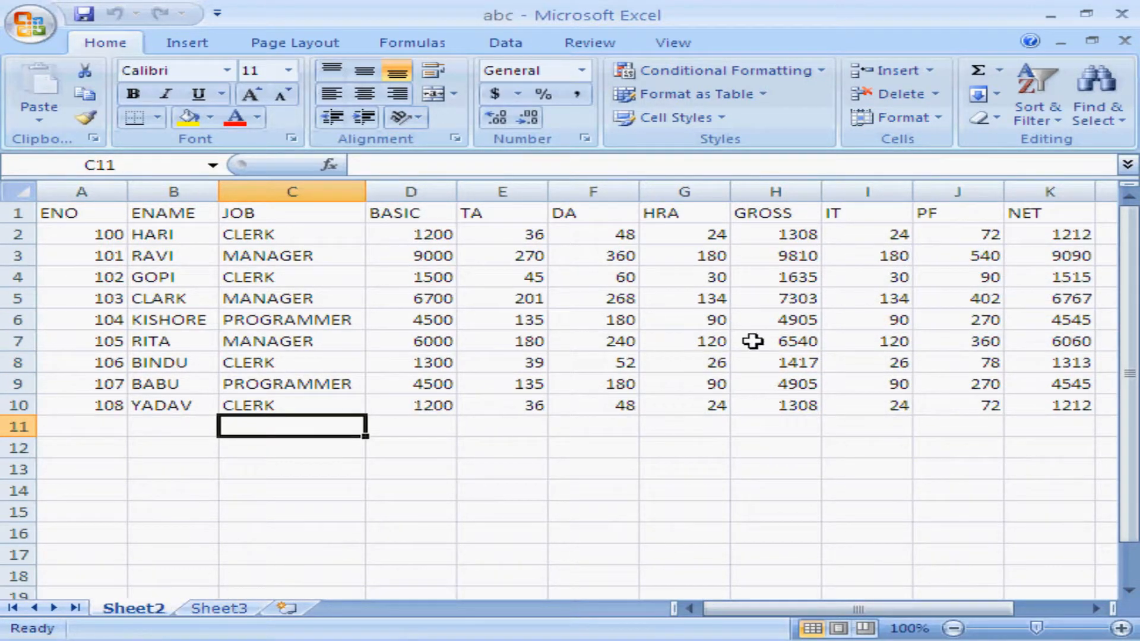
# Unhide Sheet1 and select the last student's MATHS mark in cell F10
pyautogui.click(936, 120)
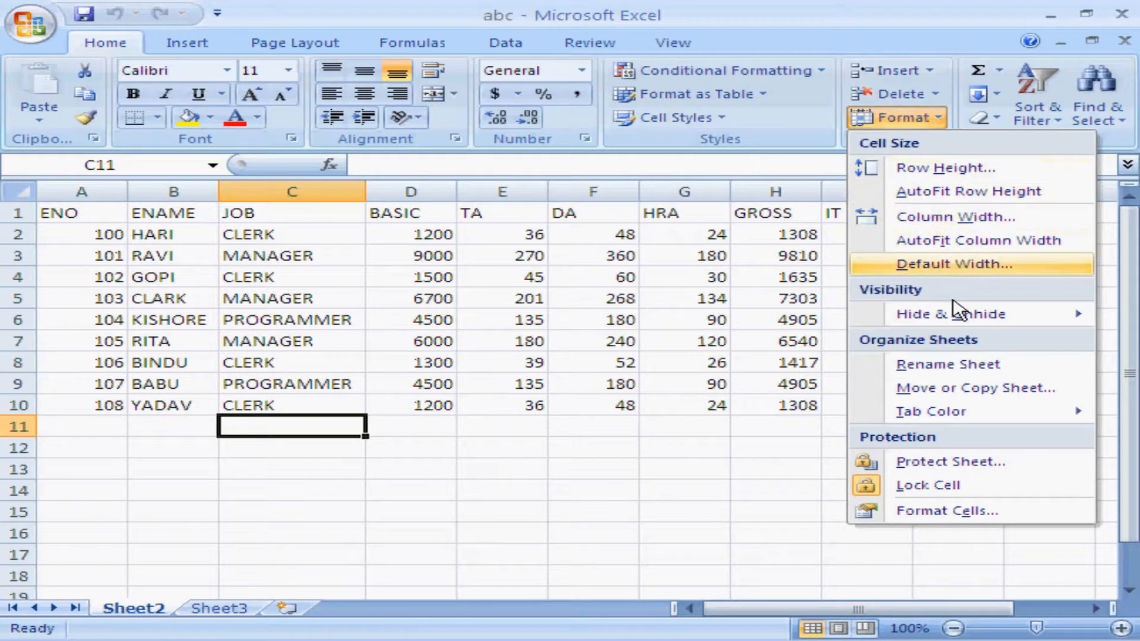
pyautogui.click(766, 437)
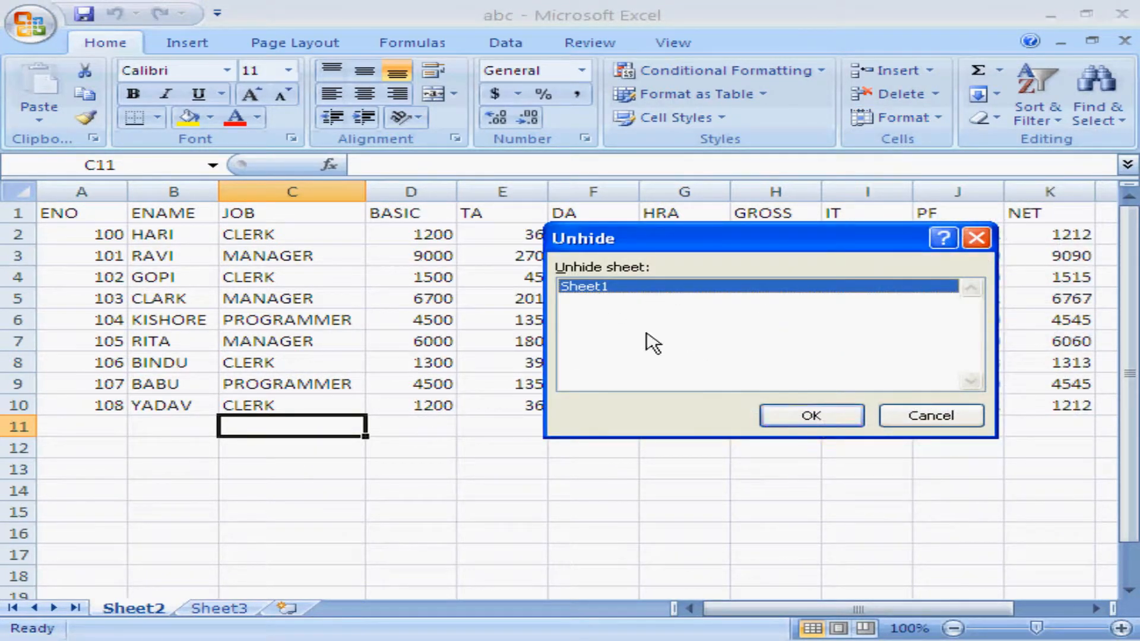
pyautogui.click(812, 416)
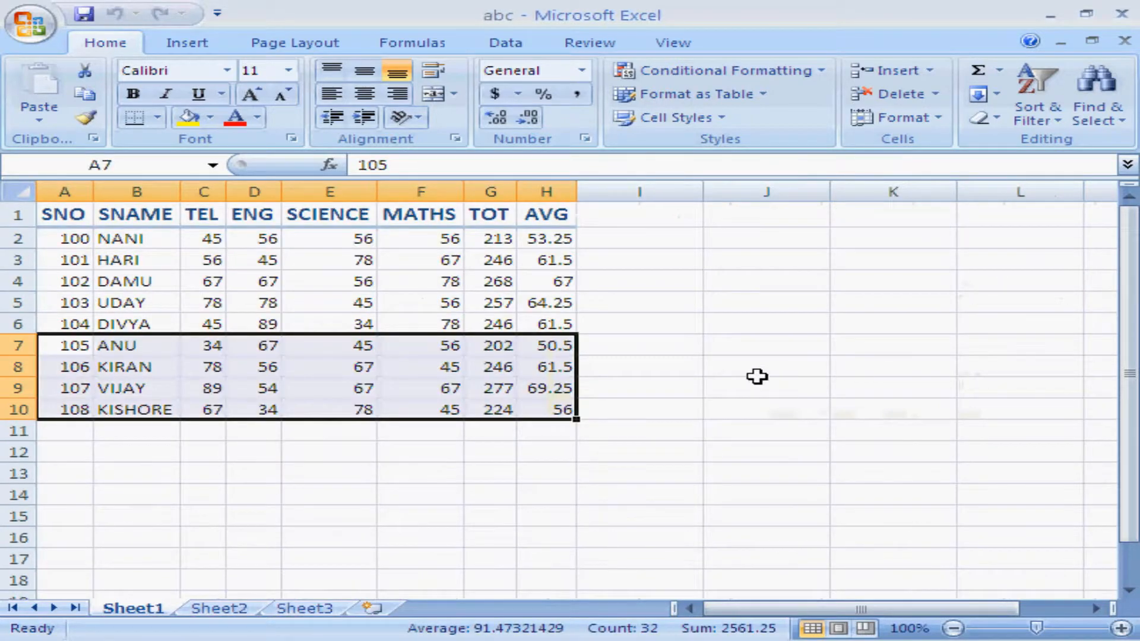
pyautogui.click(653, 387)
pyautogui.click(443, 367)
pyautogui.click(449, 409)
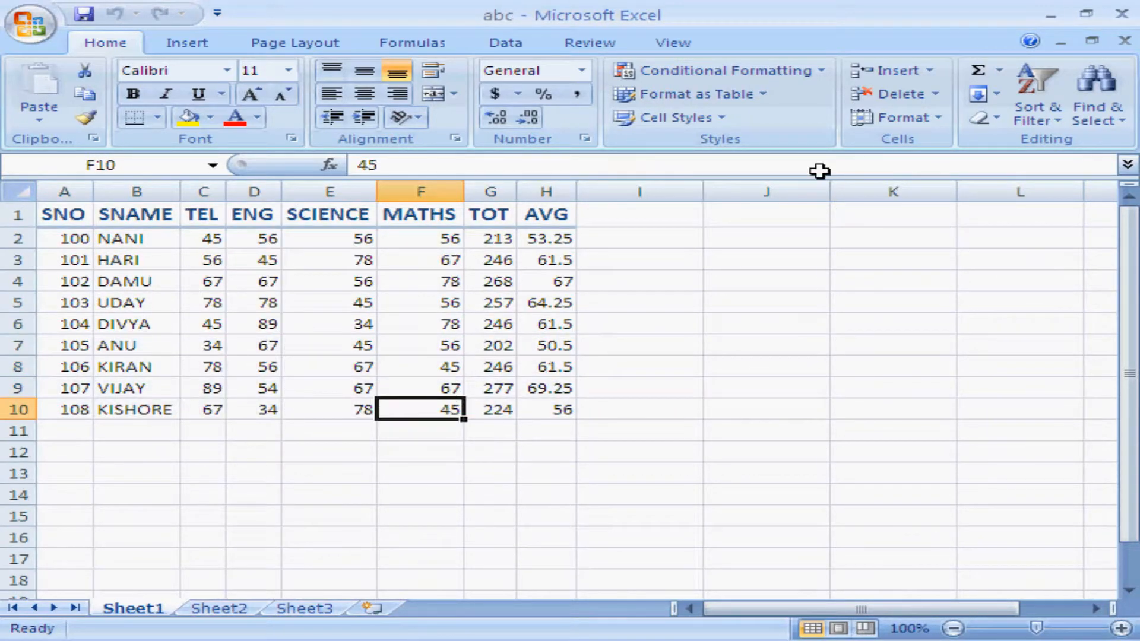
# Rename Sheet1, which holds the student marks, as students
pyautogui.click(943, 120)
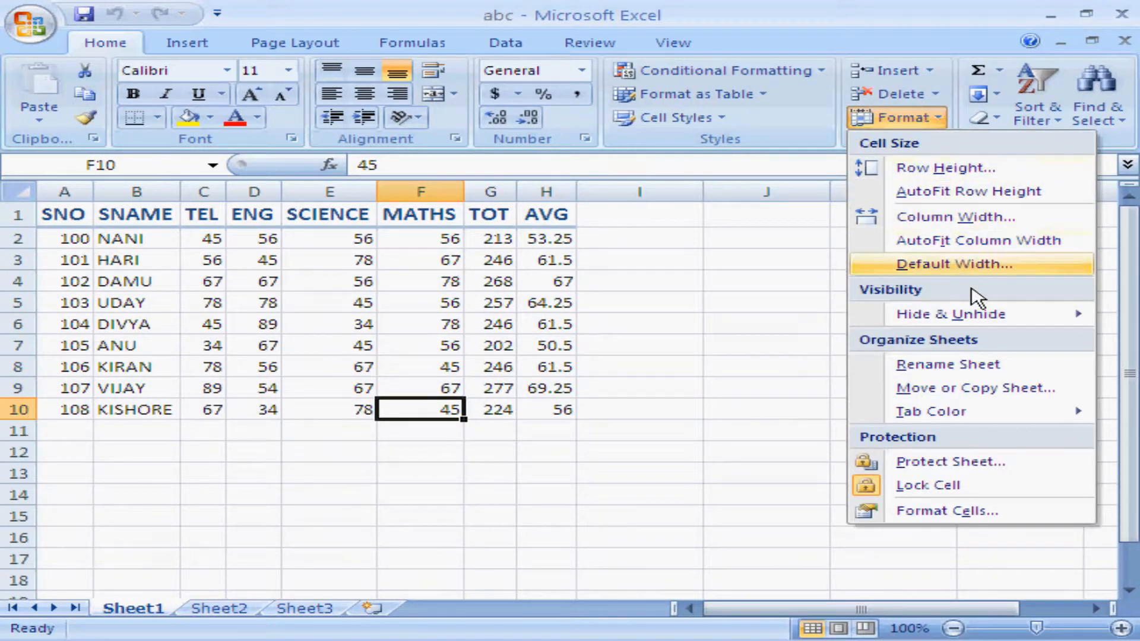
pyautogui.click(927, 375)
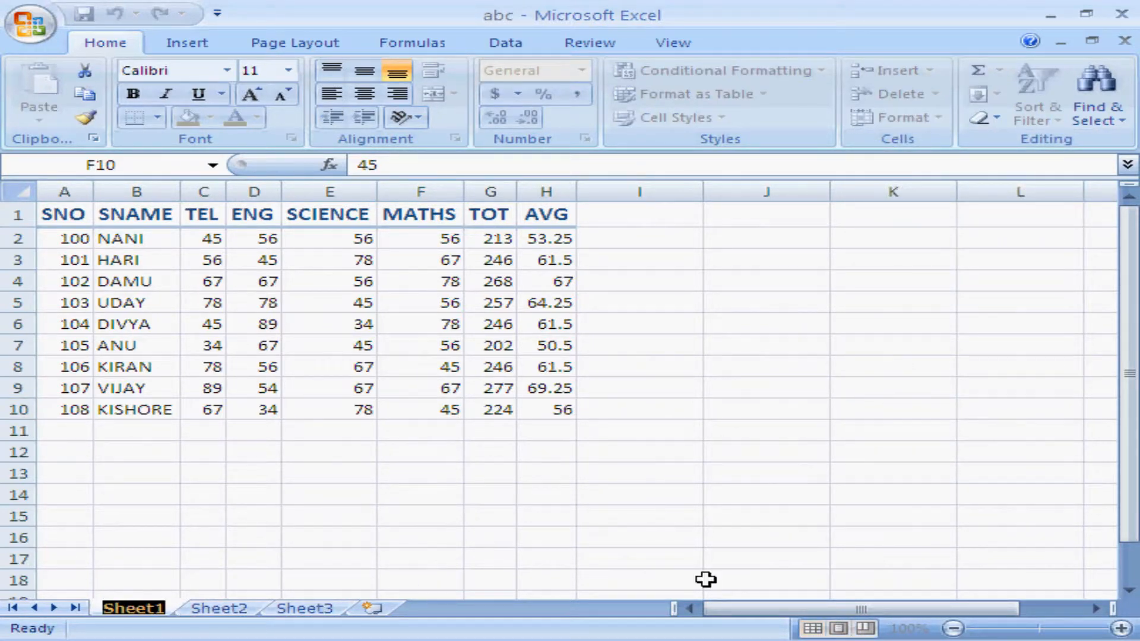
pyautogui.write('stud')
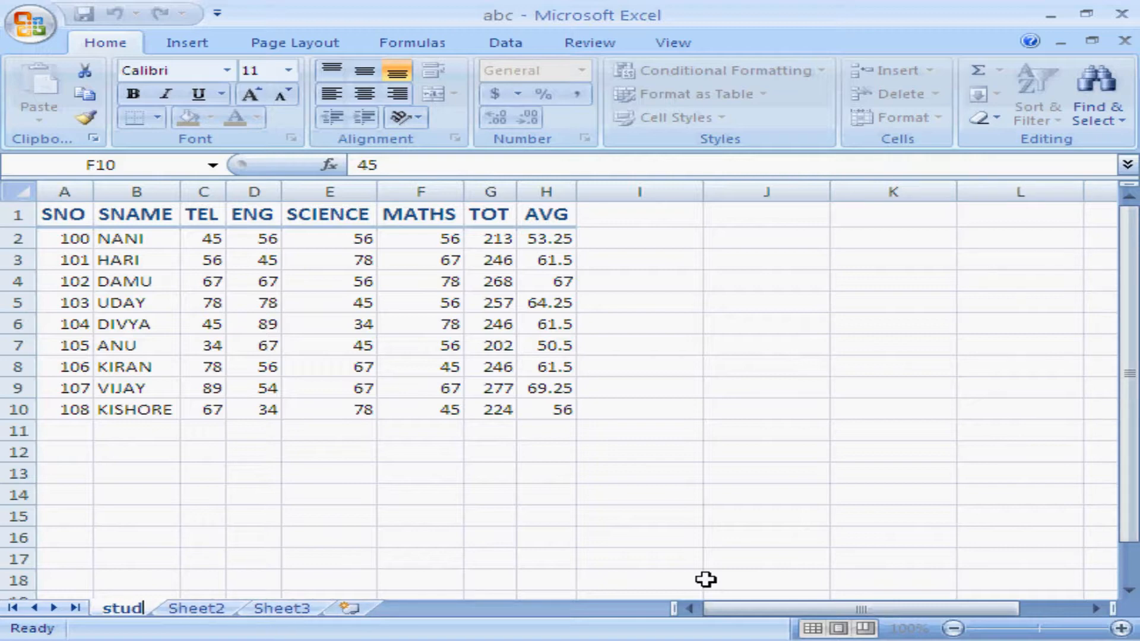
pyautogui.write('ents')
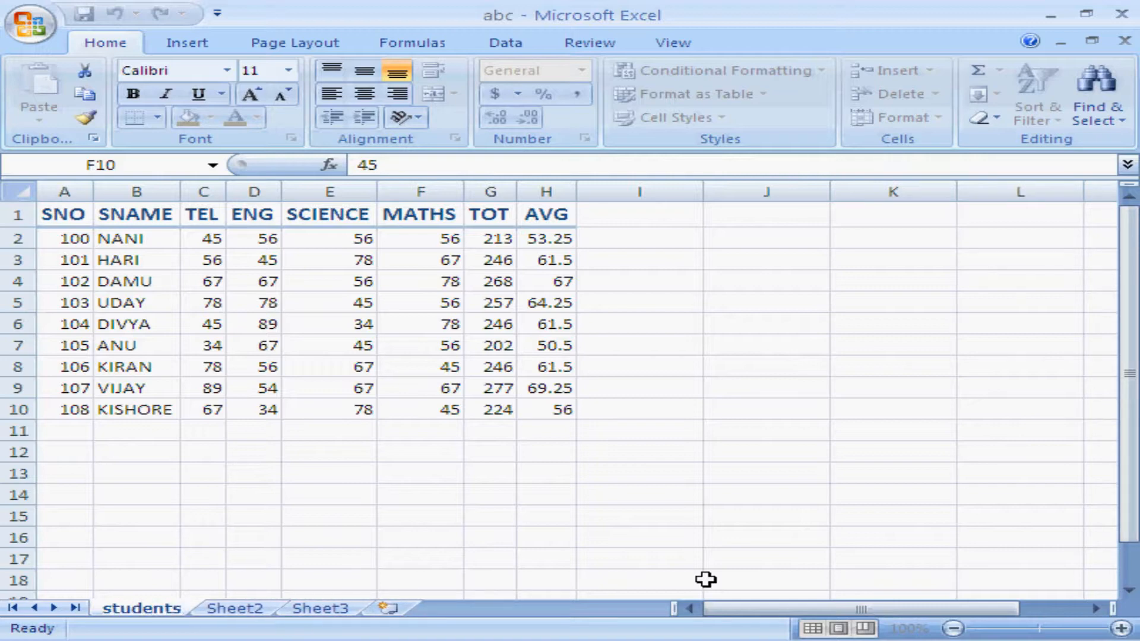
# Rename Sheet2, which holds the employee pay table, as employs
pyautogui.click(238, 609)
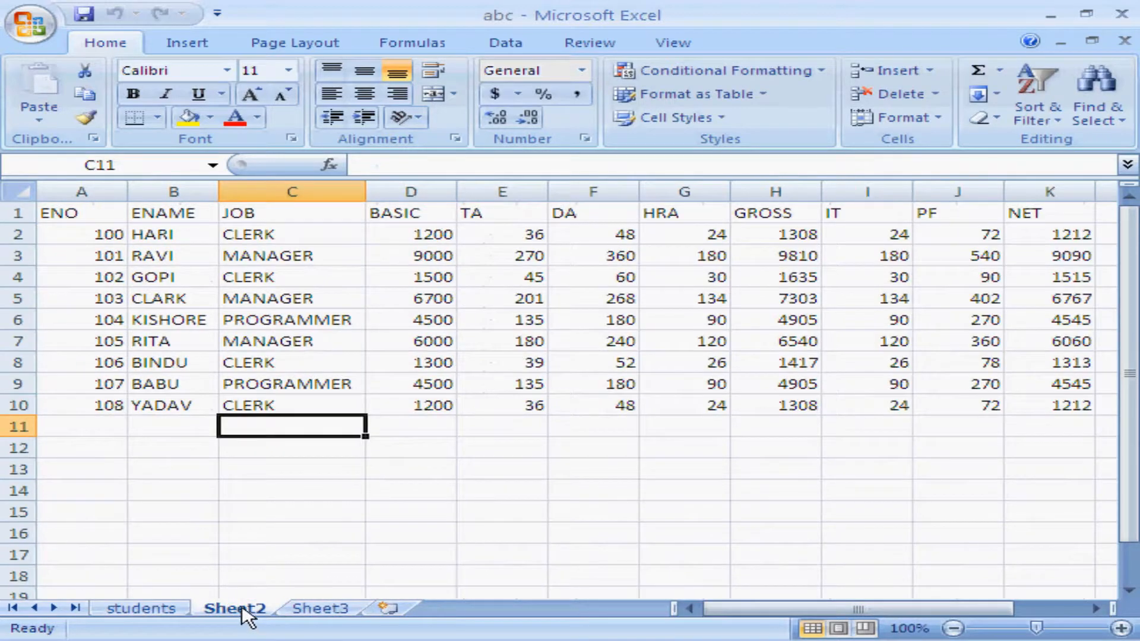
pyautogui.click(904, 118)
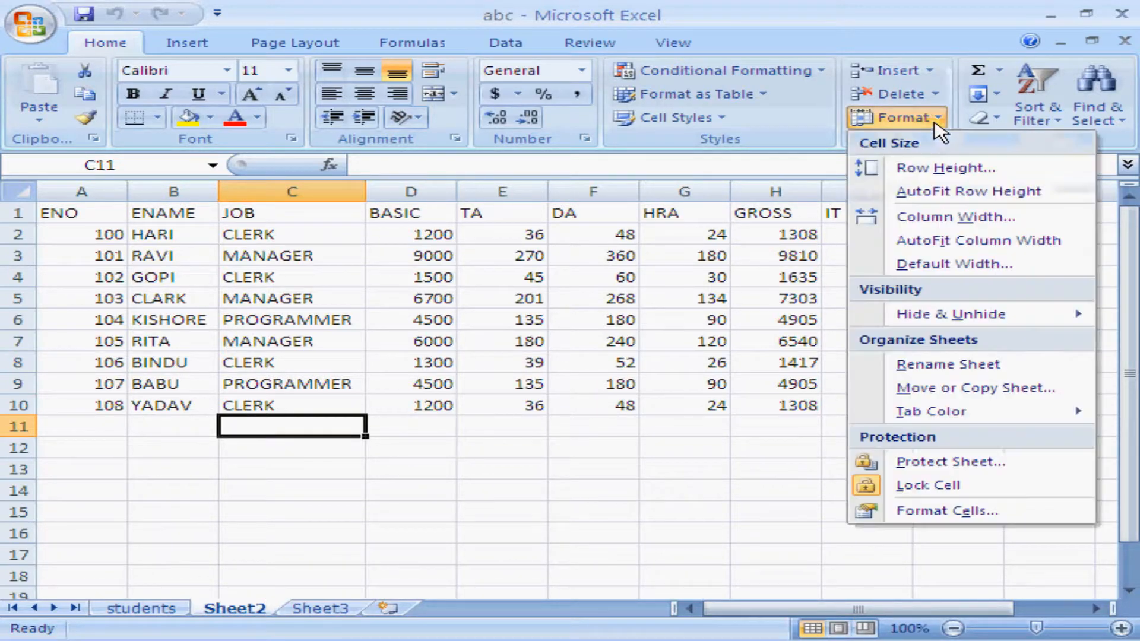
pyautogui.click(941, 370)
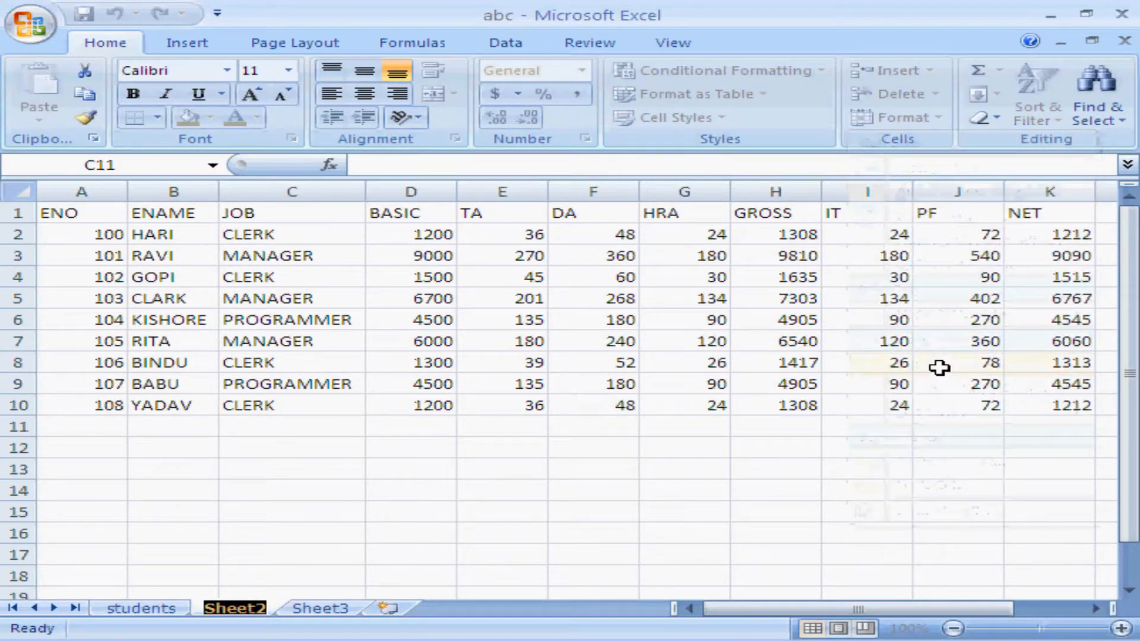
pyautogui.write('empl')
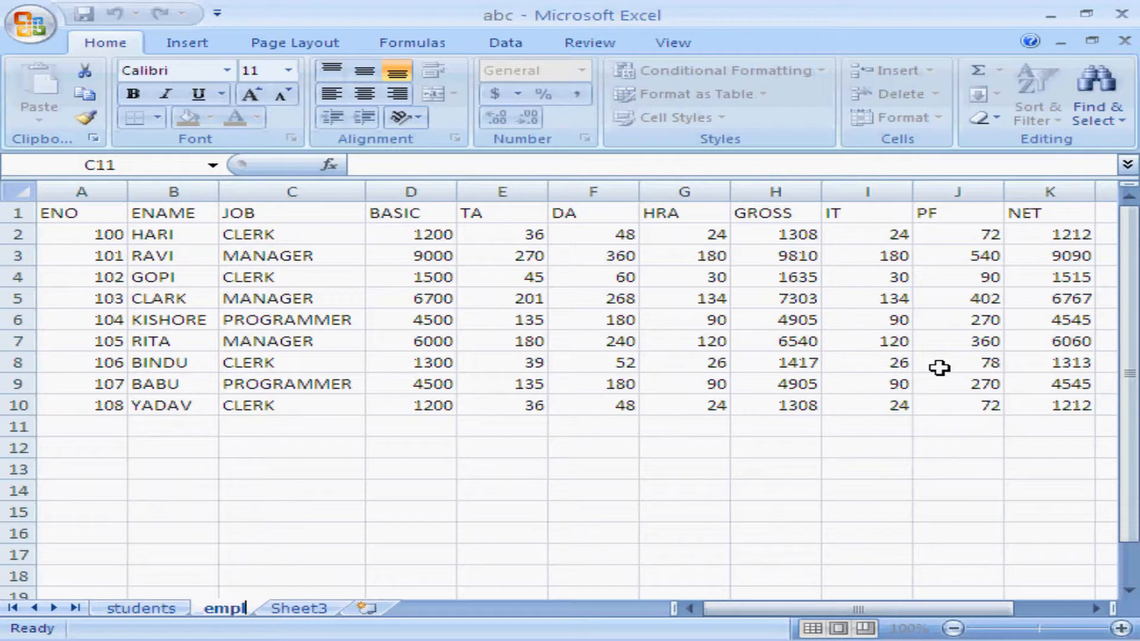
pyautogui.write('oys')
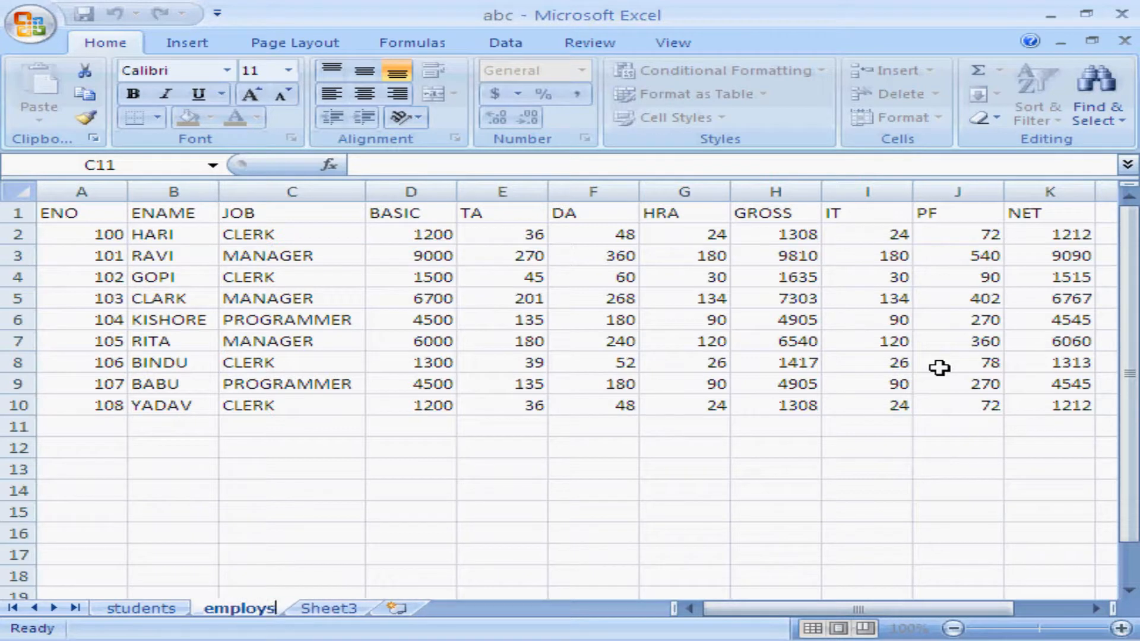
pyautogui.click(682, 404)
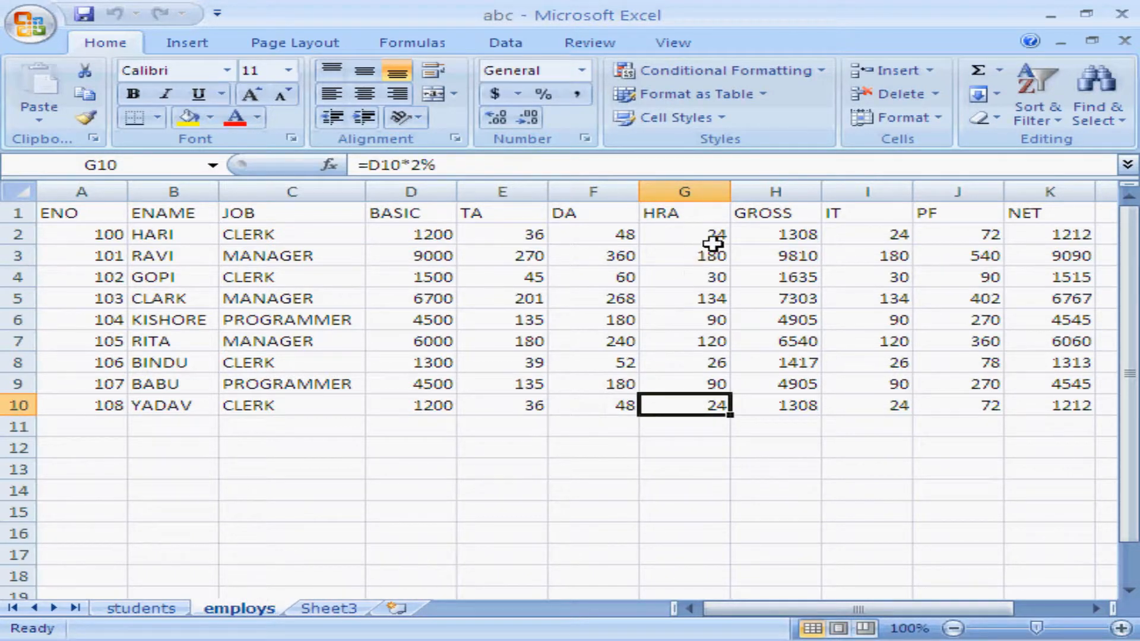
# Move the employs sheet before the students sheet within abc.xlsx and check the new order of the two sheets
pyautogui.click(941, 120)
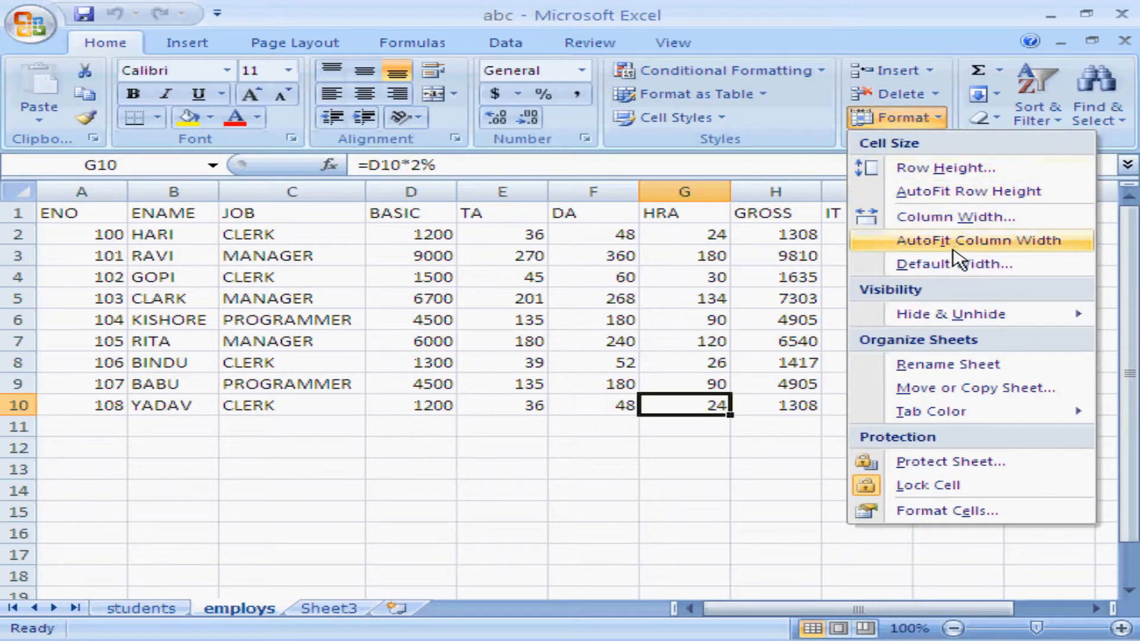
pyautogui.click(945, 389)
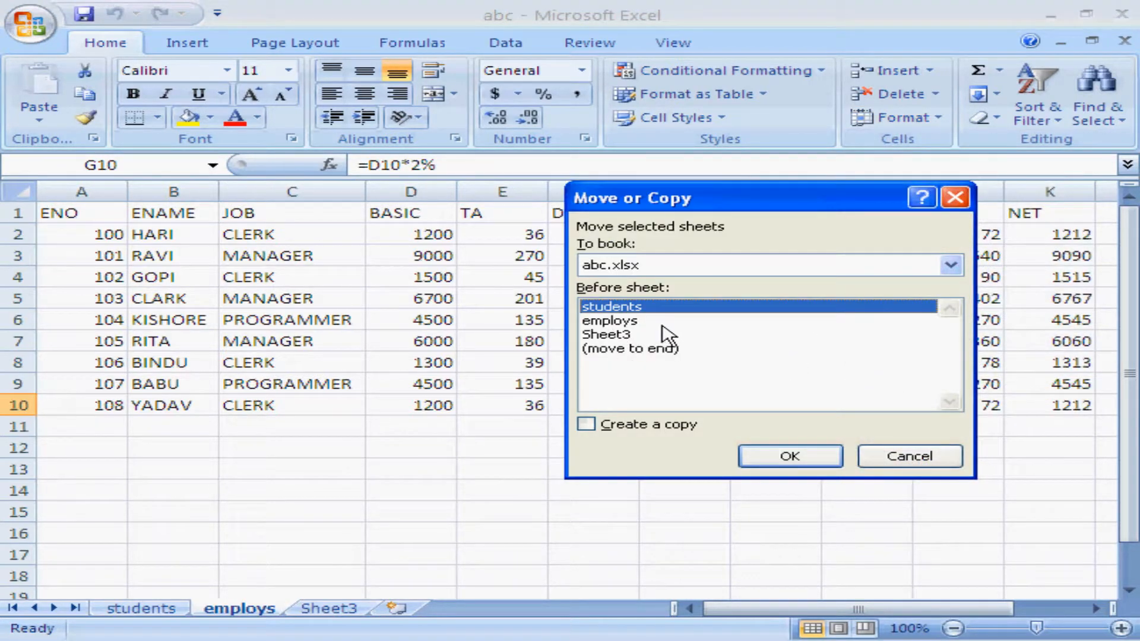
pyautogui.click(633, 336)
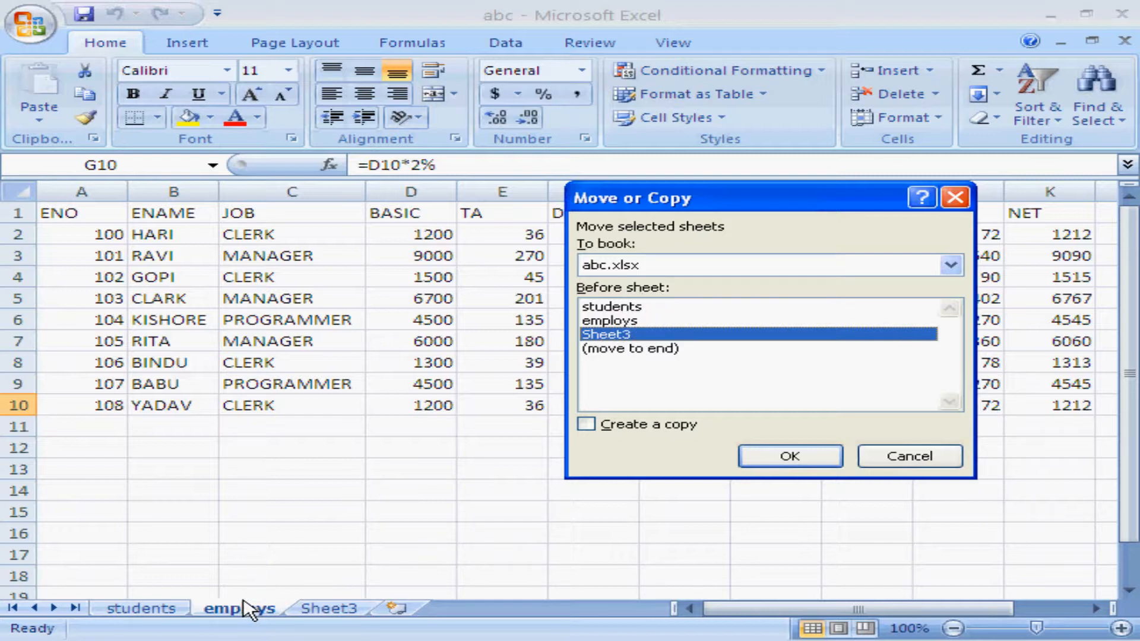
pyautogui.click(613, 309)
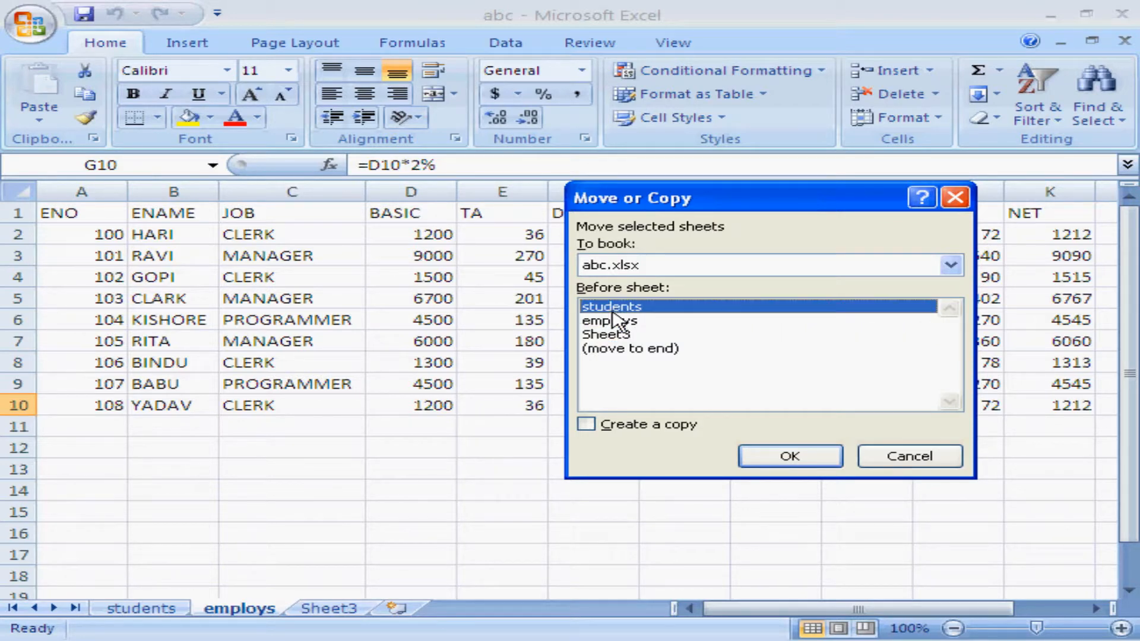
pyautogui.click(779, 457)
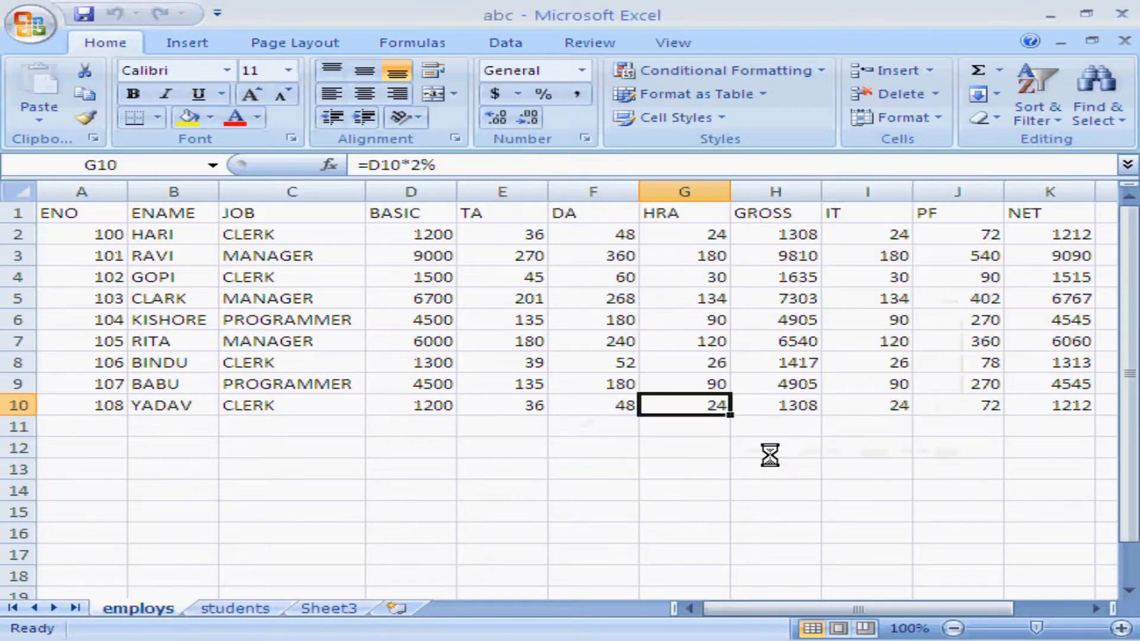
pyautogui.click(227, 612)
pyautogui.click(158, 611)
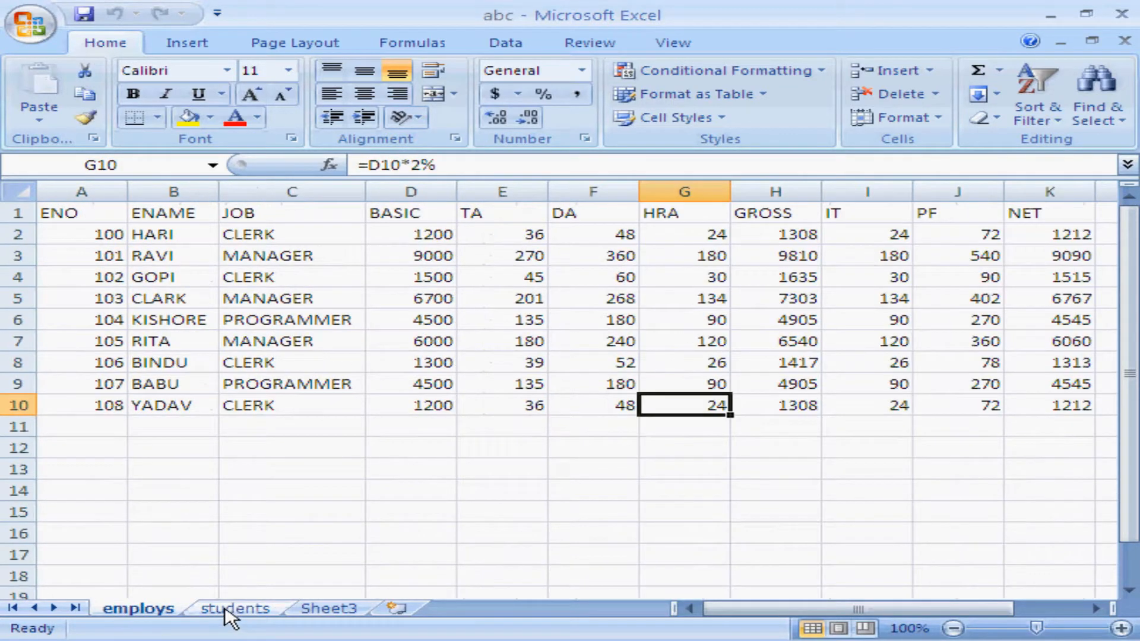
pyautogui.click(227, 612)
pyautogui.click(161, 611)
pyautogui.click(208, 612)
pyautogui.click(158, 611)
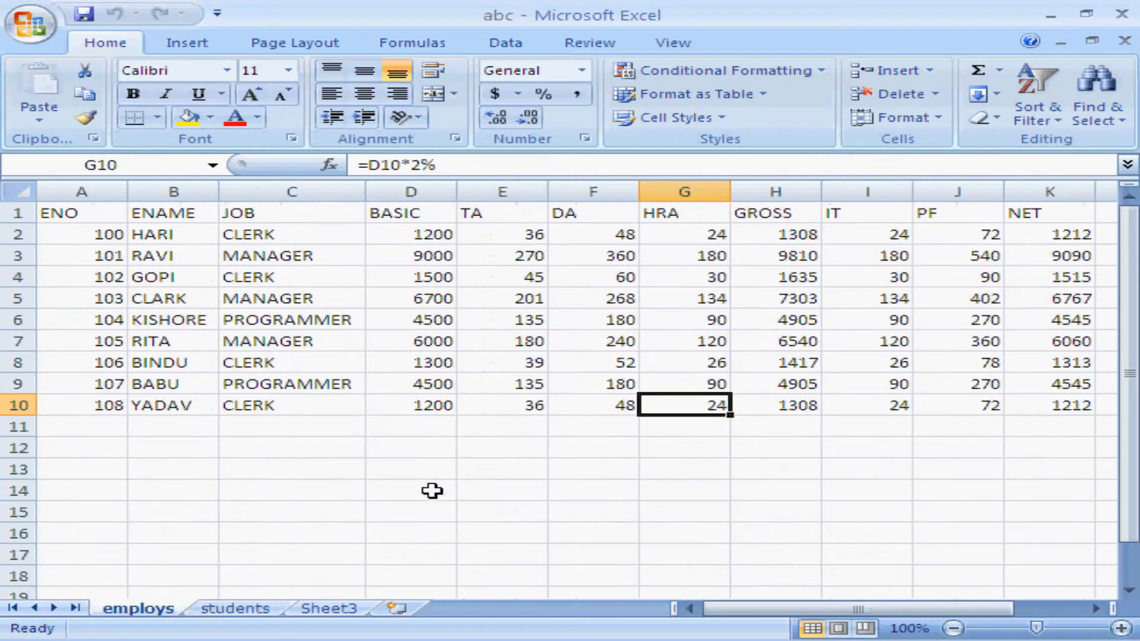
pyautogui.click(944, 122)
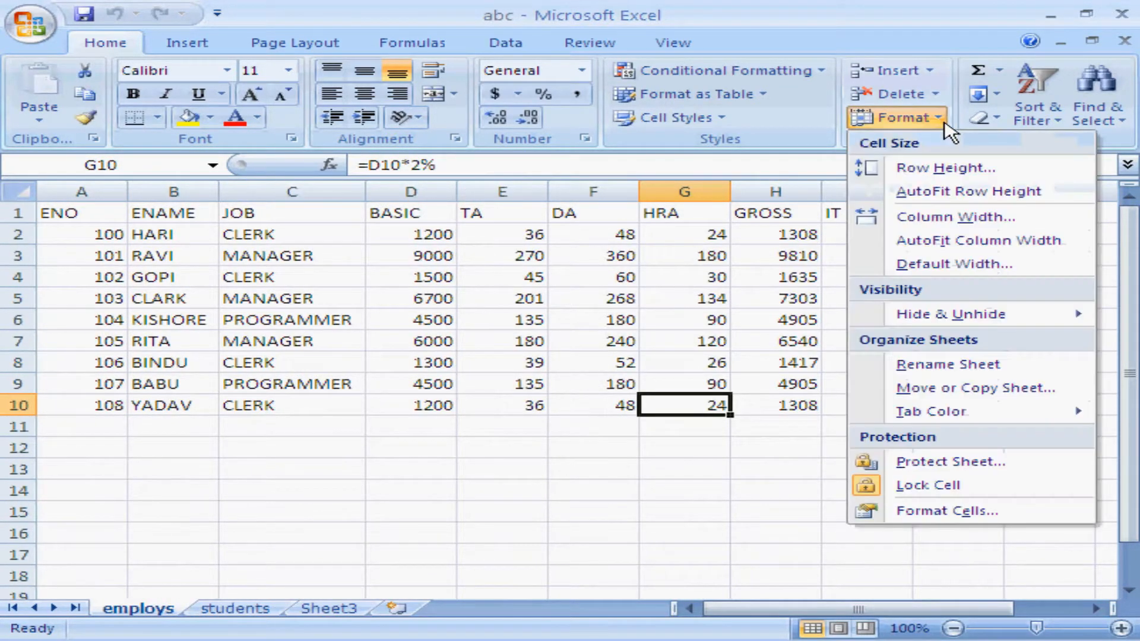
pyautogui.click(996, 387)
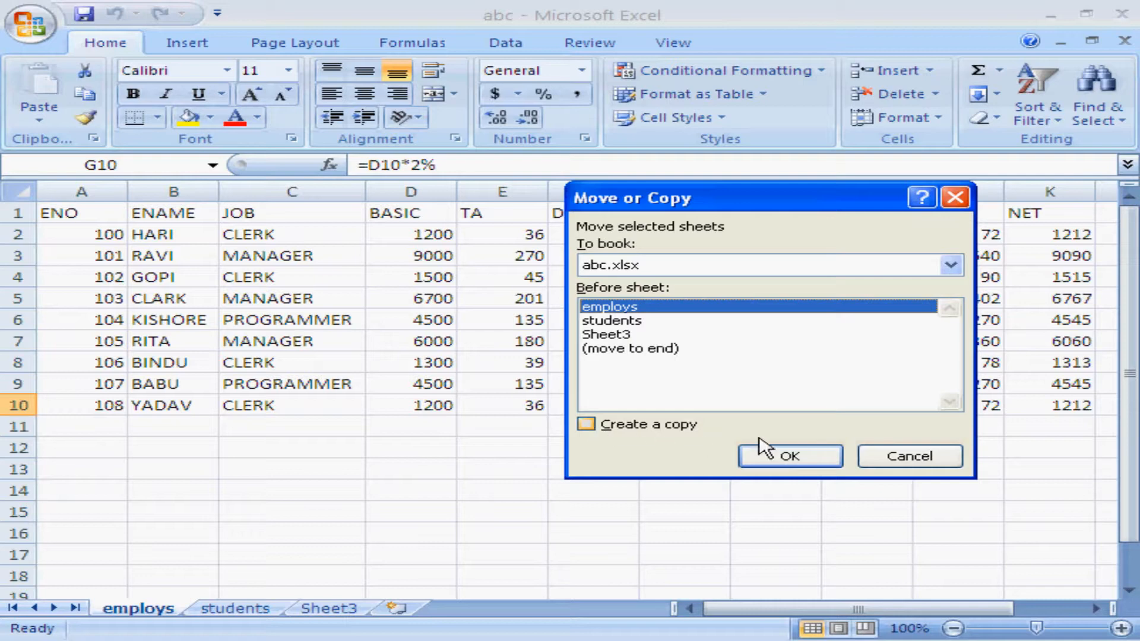
pyautogui.click(879, 461)
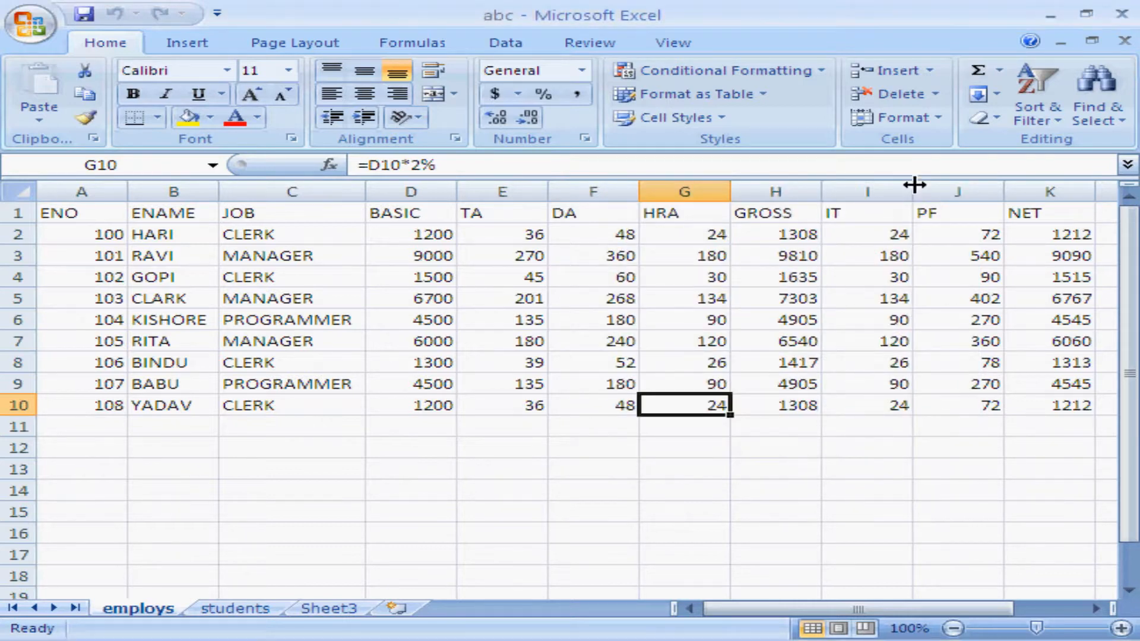
# Apply a darker tan theme color to the employs sheet tab
pyautogui.click(941, 120)
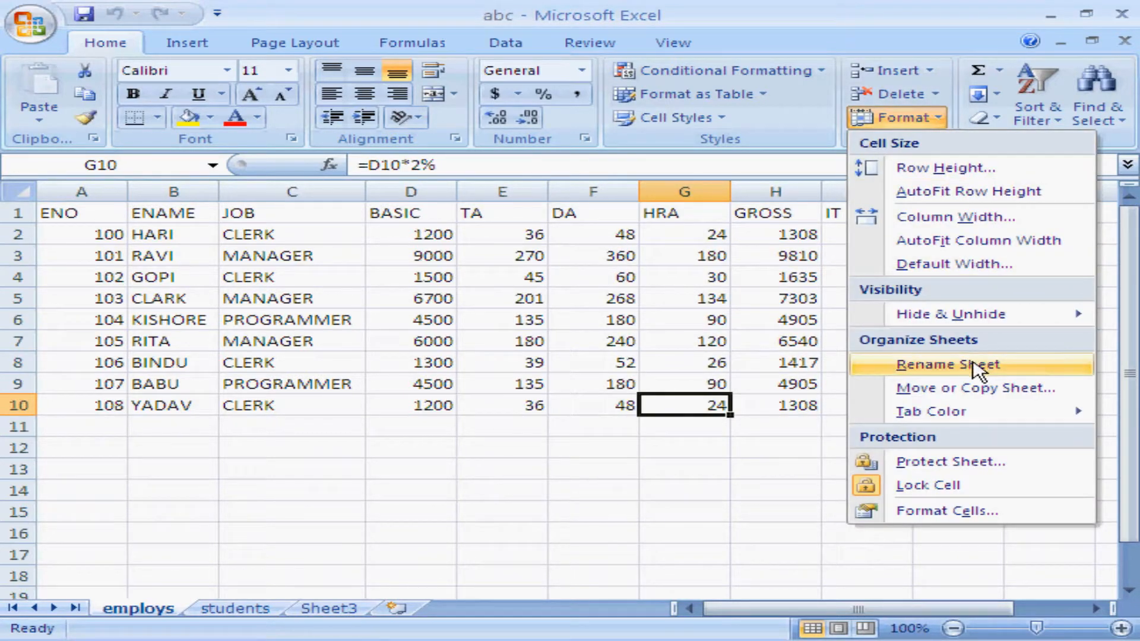
pyautogui.moveTo(1003, 423)
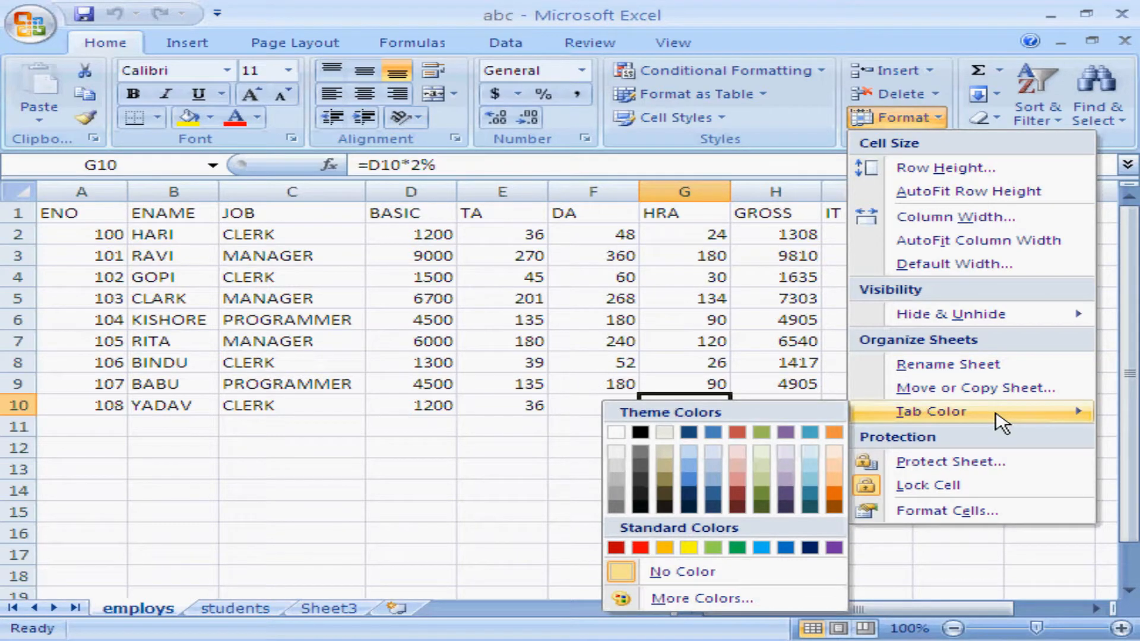
pyautogui.click(666, 480)
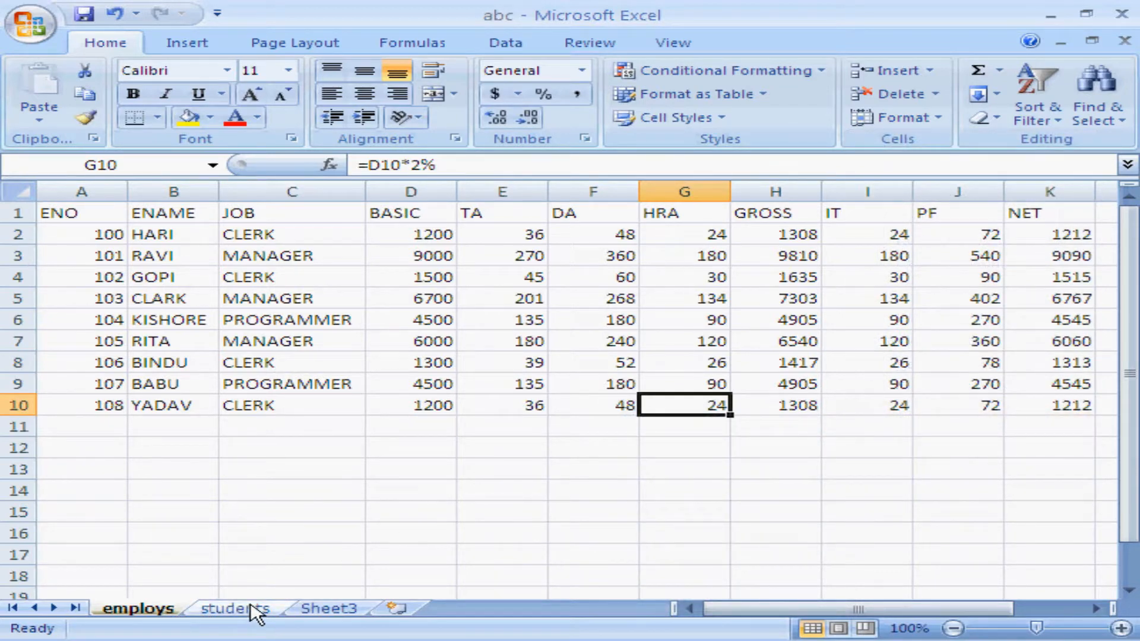
pyautogui.click(778, 340)
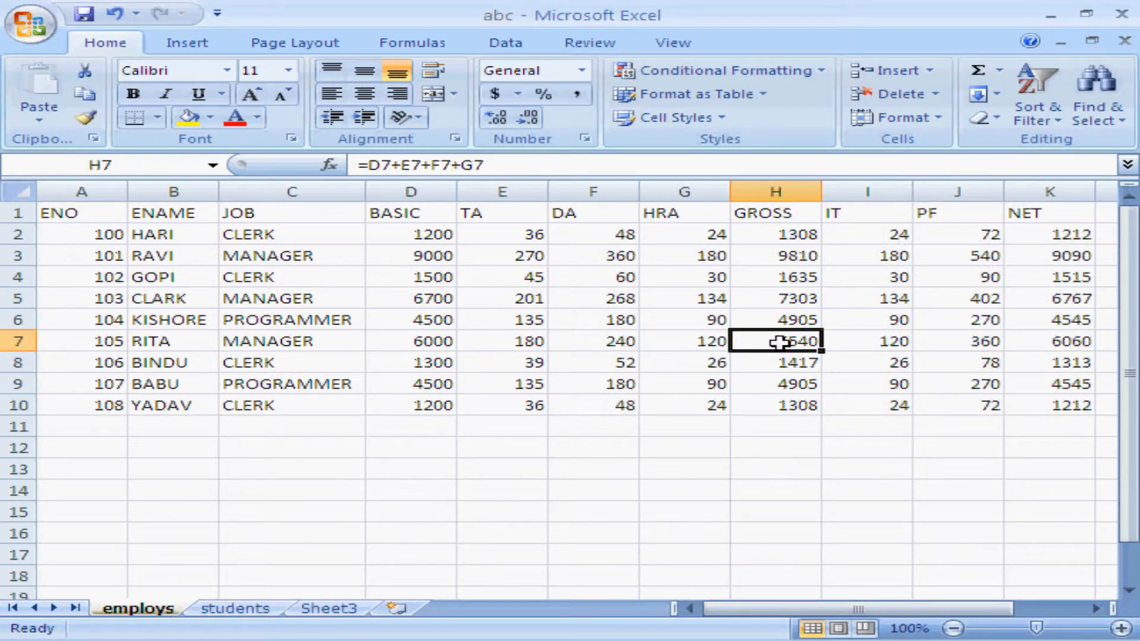
# Protect the employs sheet with its default permissions, entering and confirming an unprotect password
pyautogui.click(943, 119)
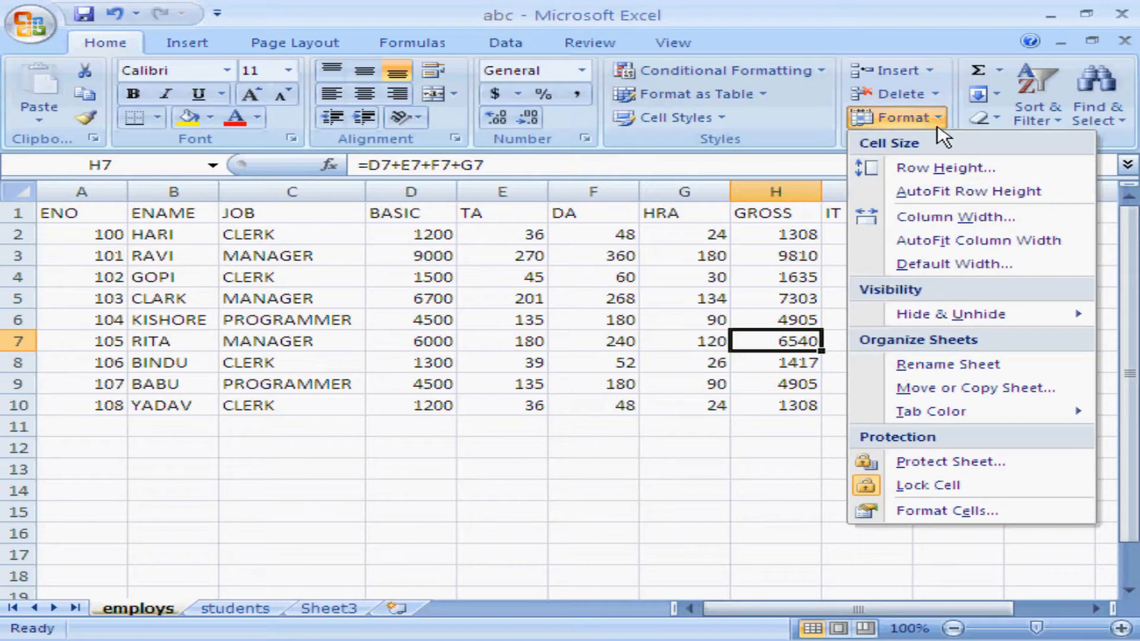
pyautogui.click(775, 473)
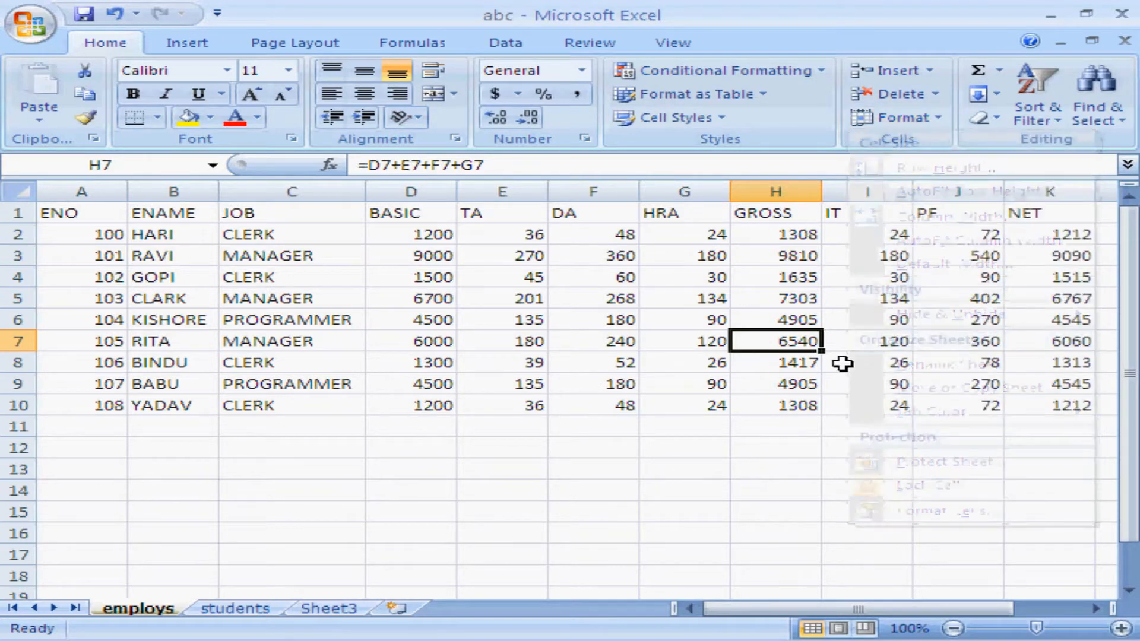
pyautogui.click(944, 122)
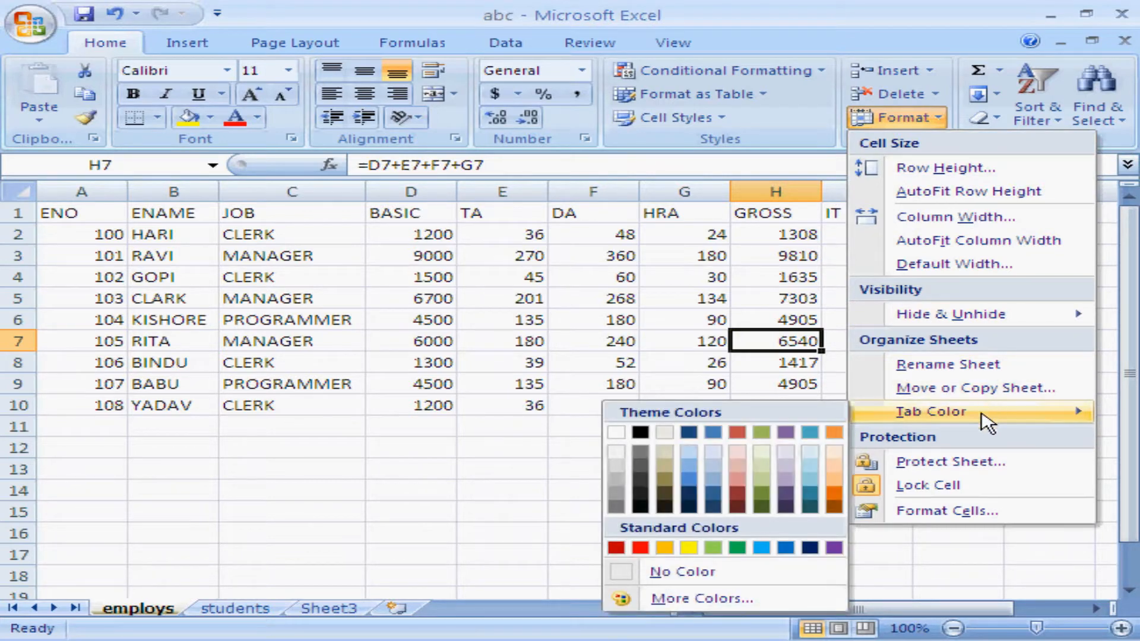
pyautogui.click(979, 464)
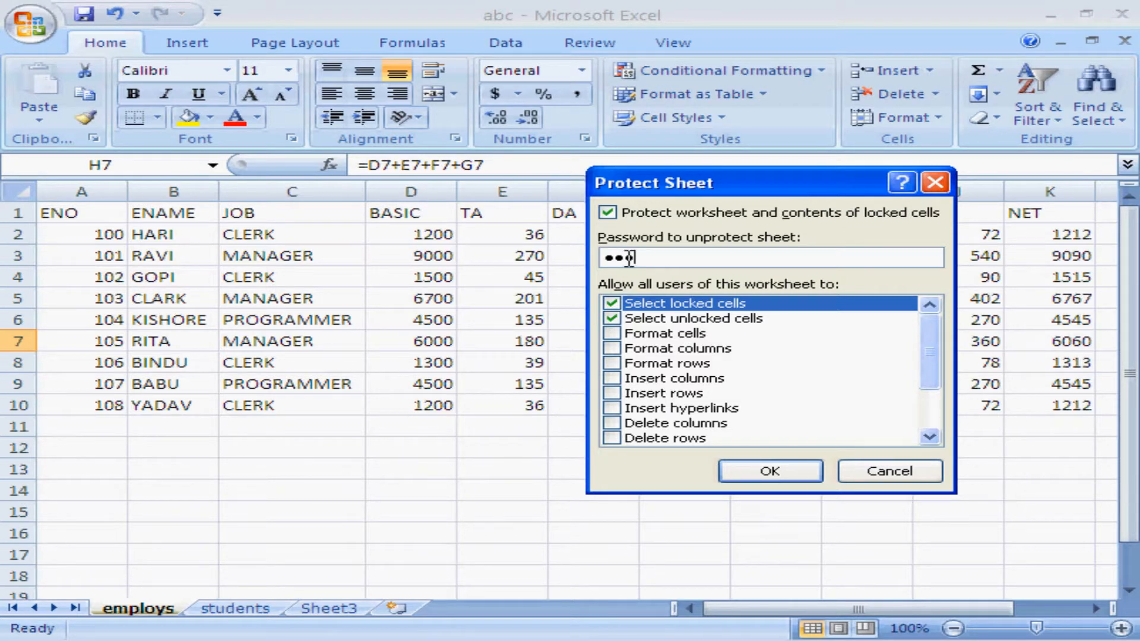
pyautogui.click(766, 475)
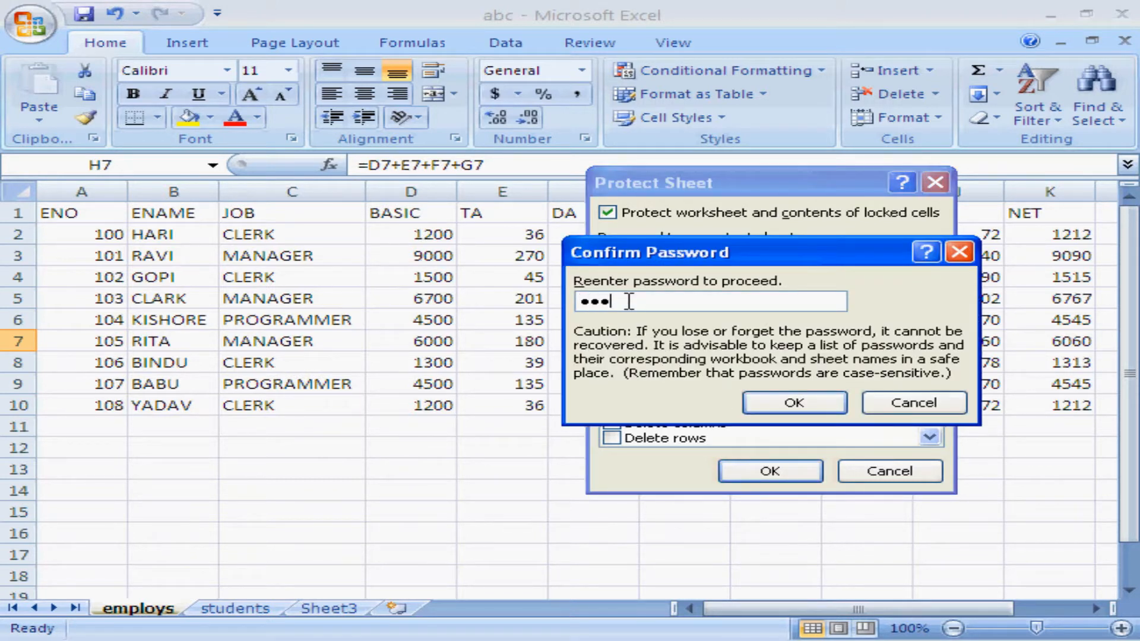
pyautogui.click(796, 404)
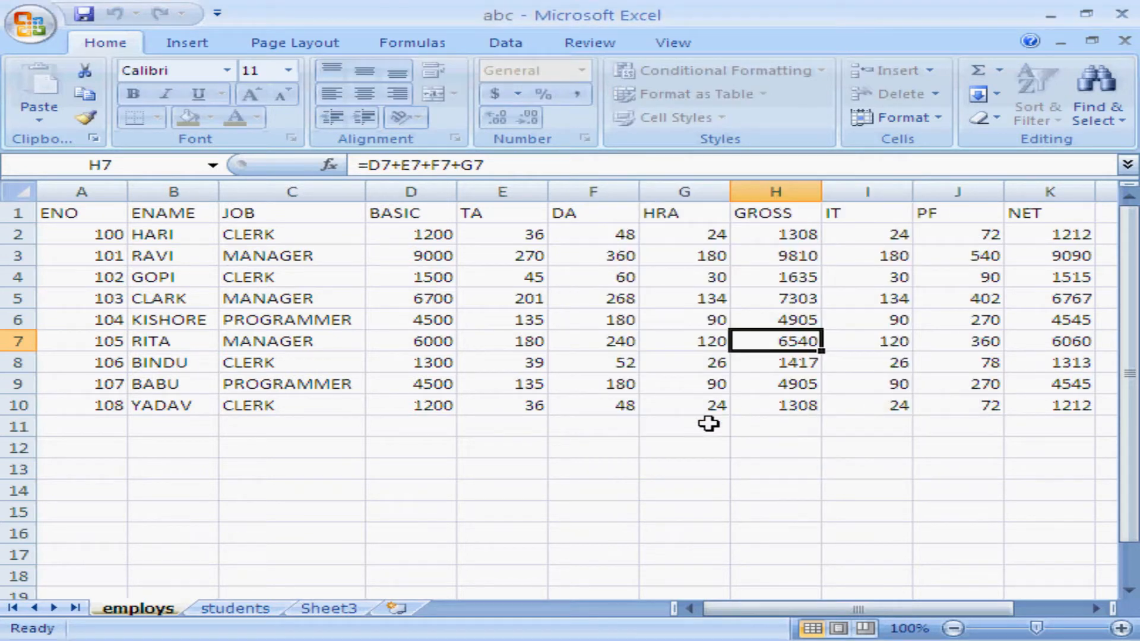
# Try to clear cell F12 on the protected employs sheet to test the protection, and select cell E8
pyautogui.click(593, 444)
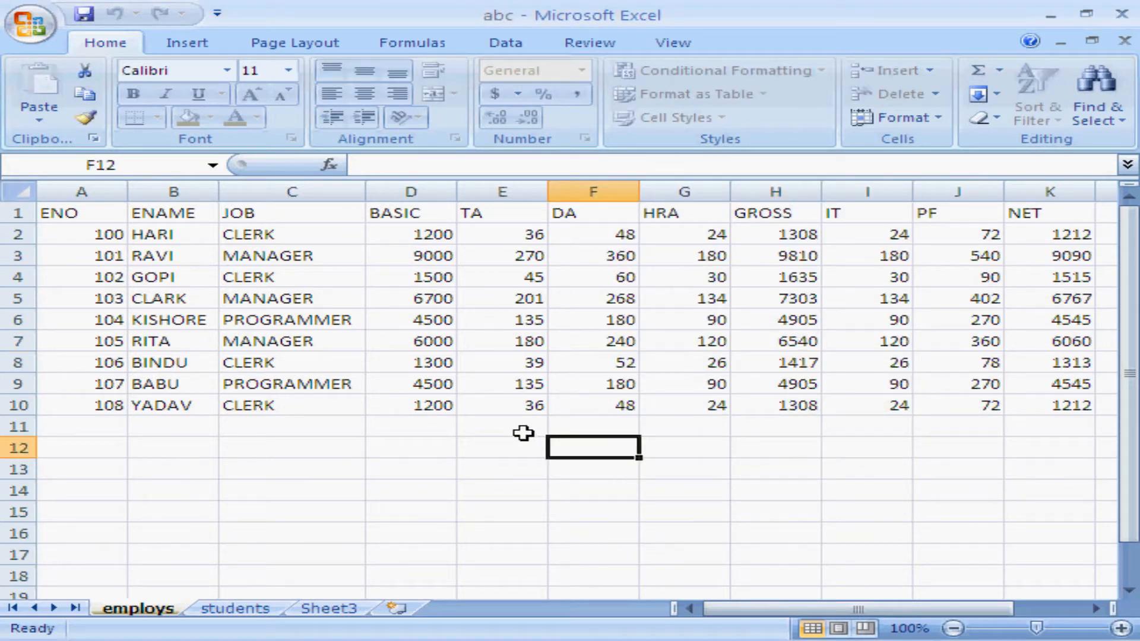
pyautogui.press('Delete')
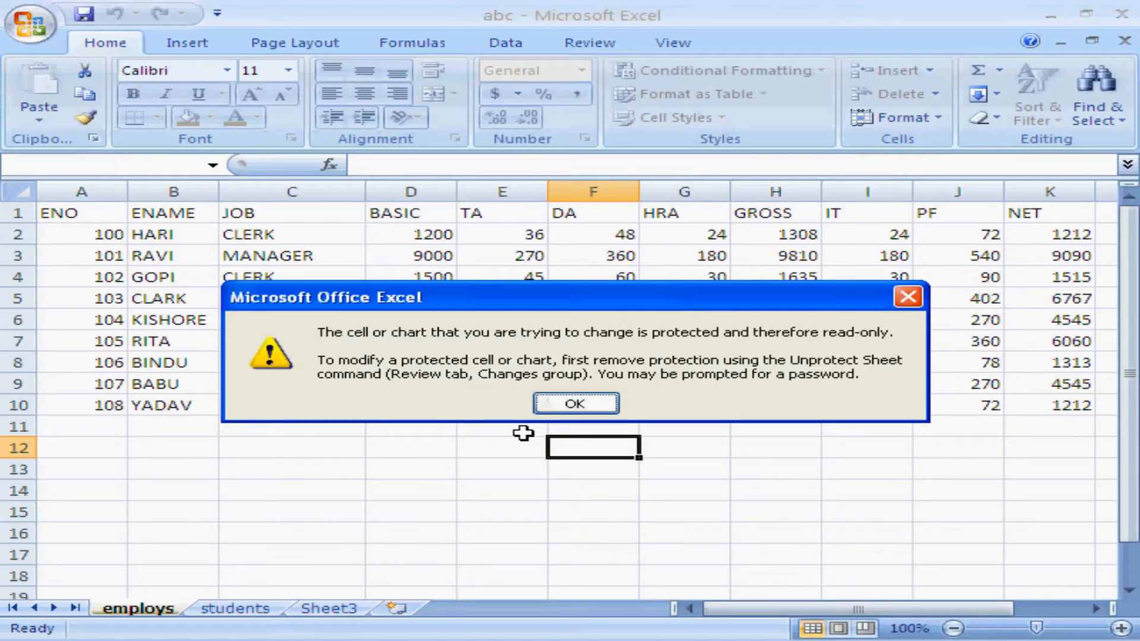
pyautogui.click(571, 404)
pyautogui.click(459, 359)
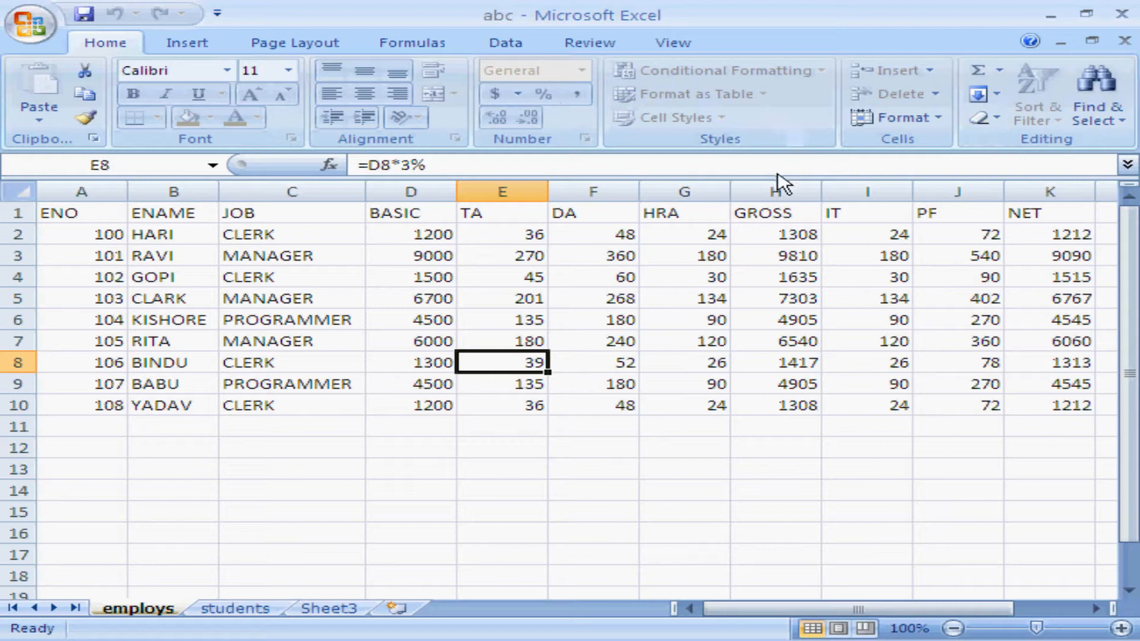
# Unprotect the employs sheet by entering the sheet password
pyautogui.click(936, 122)
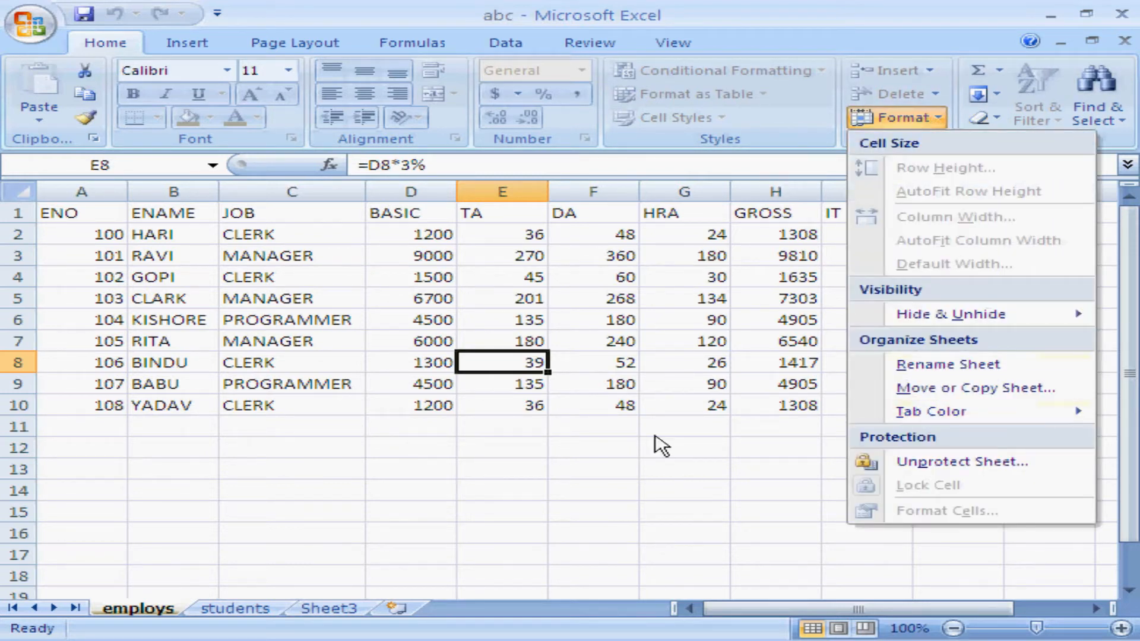
pyautogui.click(911, 466)
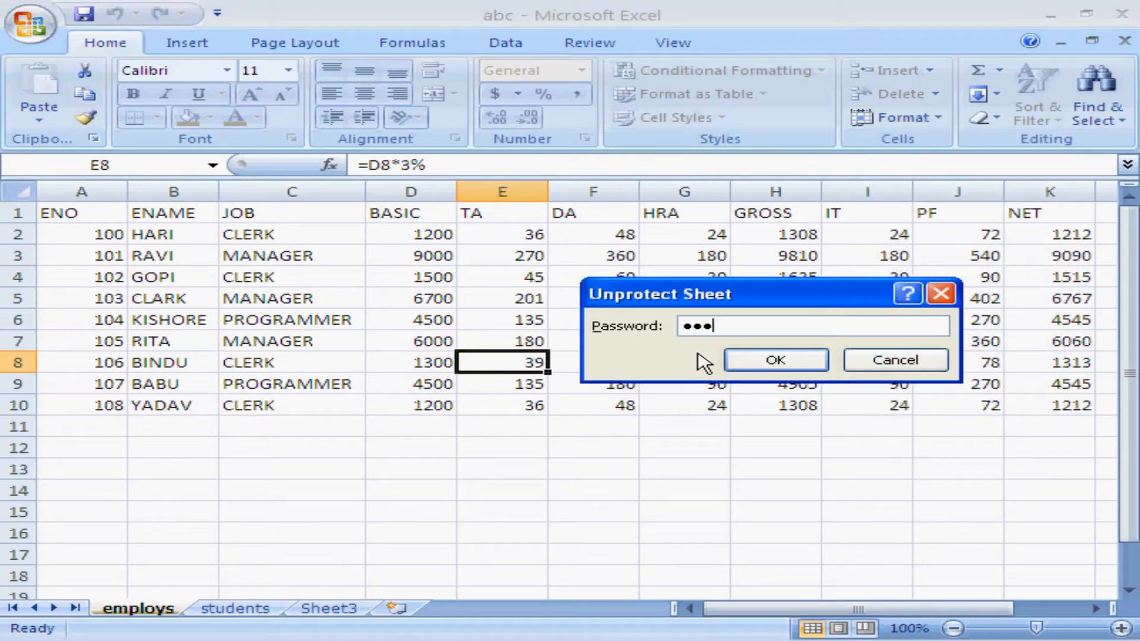
pyautogui.click(775, 360)
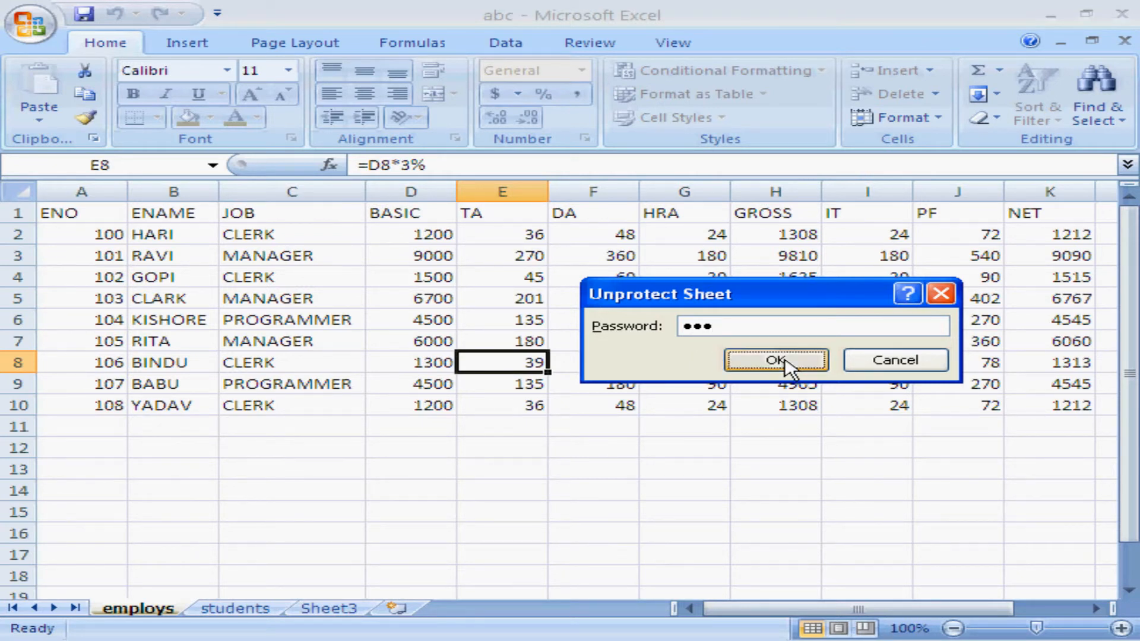
# Review the Number, Alignment and Font options in the Format Cells dialog for cell E13, and cancel it without changes
pyautogui.click(498, 472)
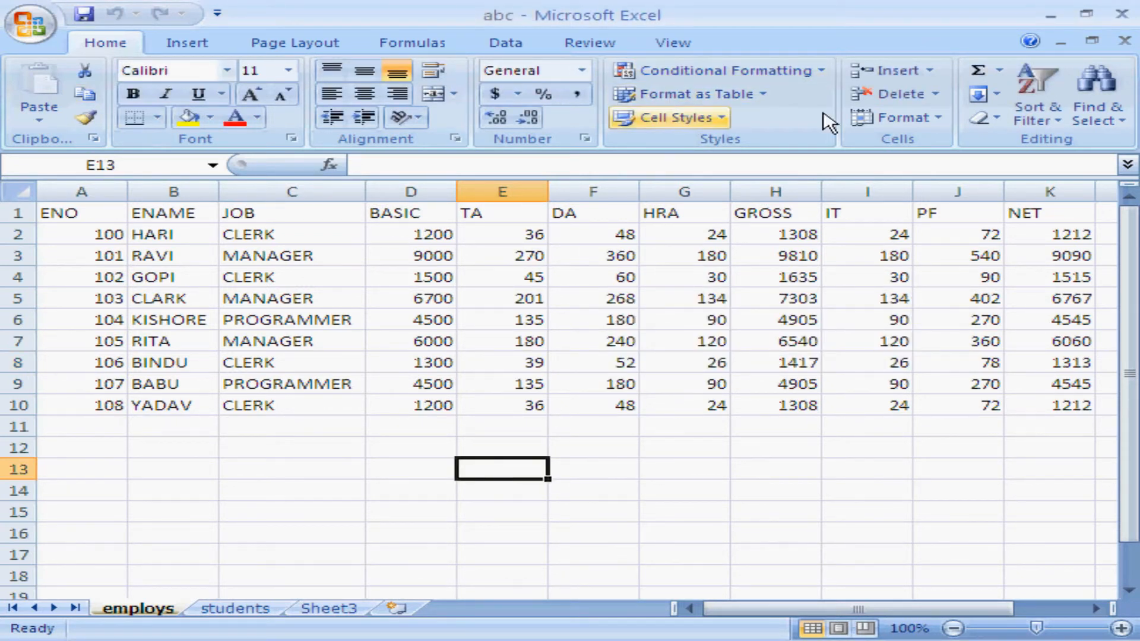
pyautogui.click(940, 118)
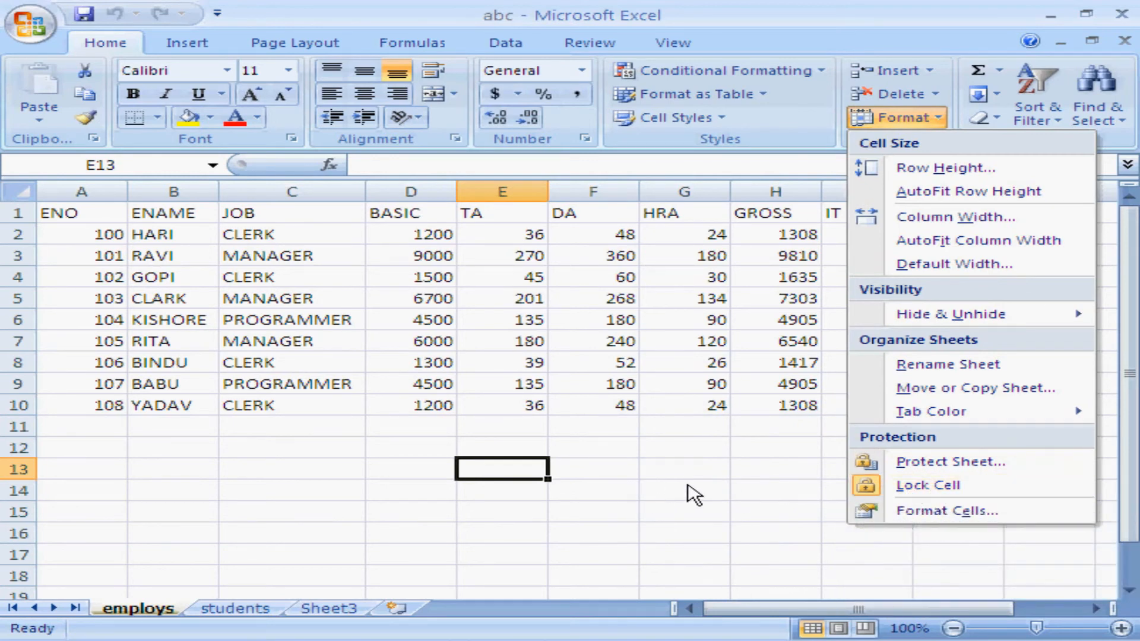
pyautogui.click(918, 517)
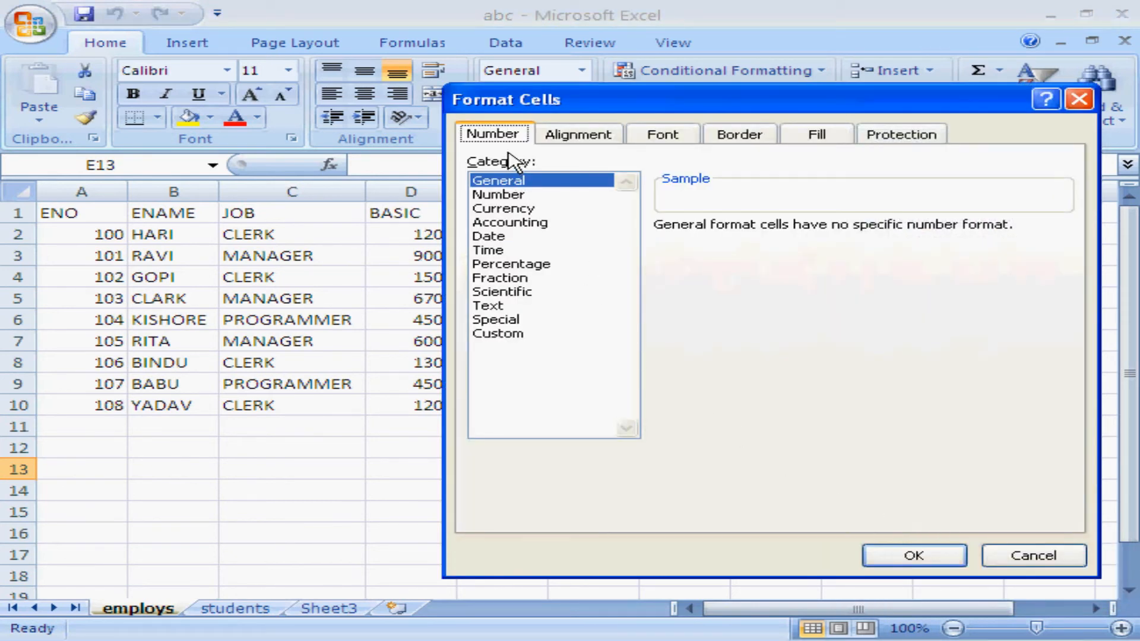
pyautogui.moveTo(605, 106); pyautogui.dragTo(624, 149)
pyautogui.click(600, 178)
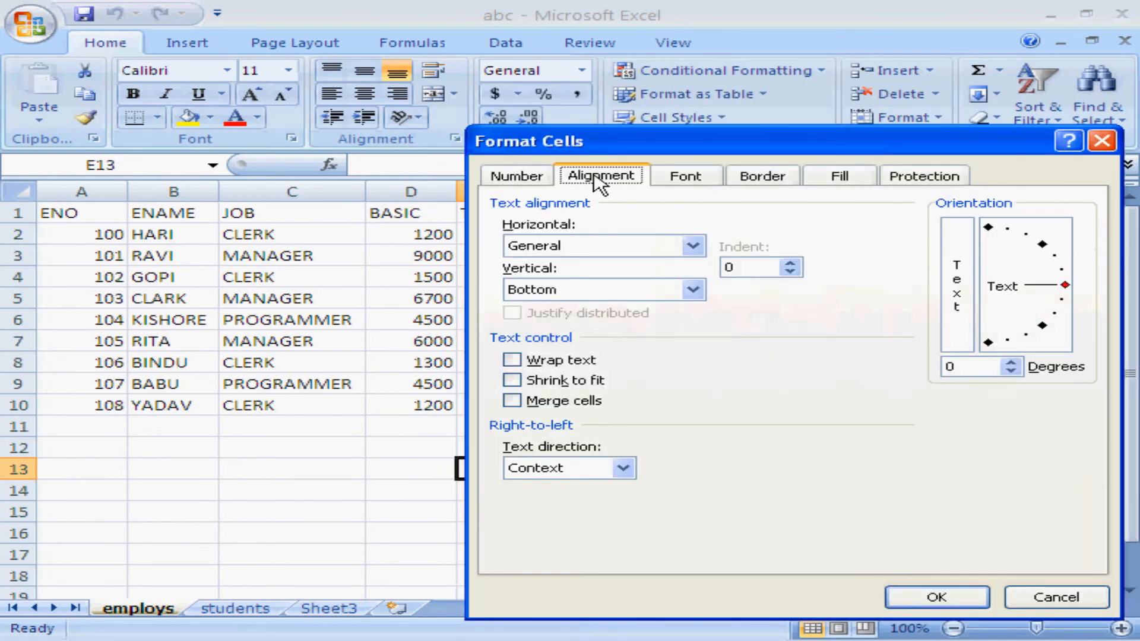
pyautogui.click(684, 177)
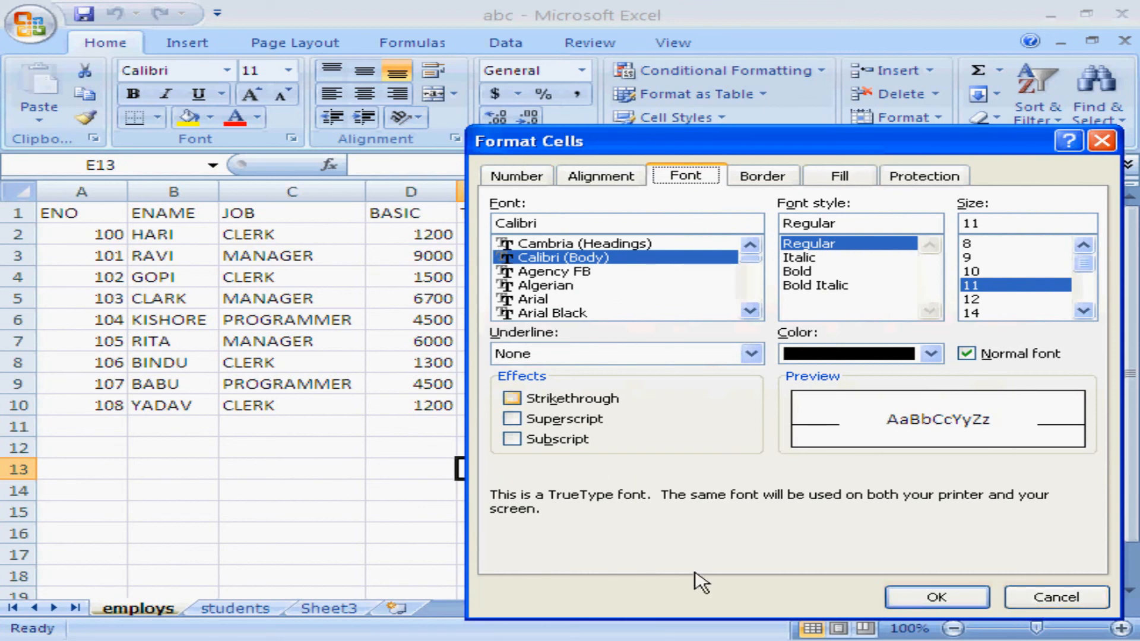
pyautogui.click(1060, 598)
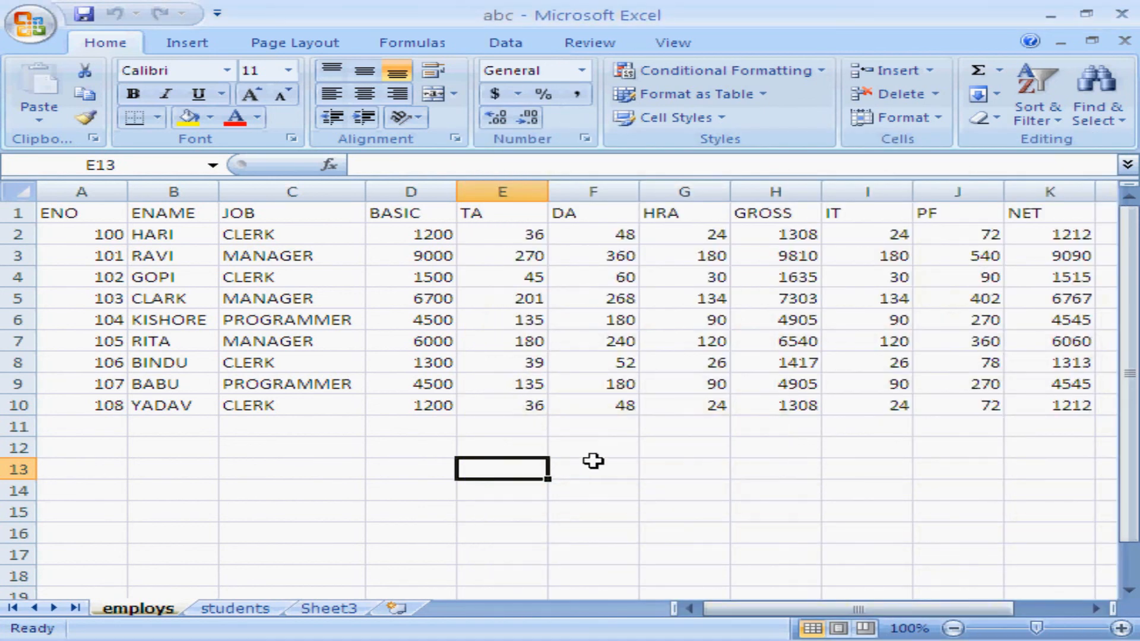